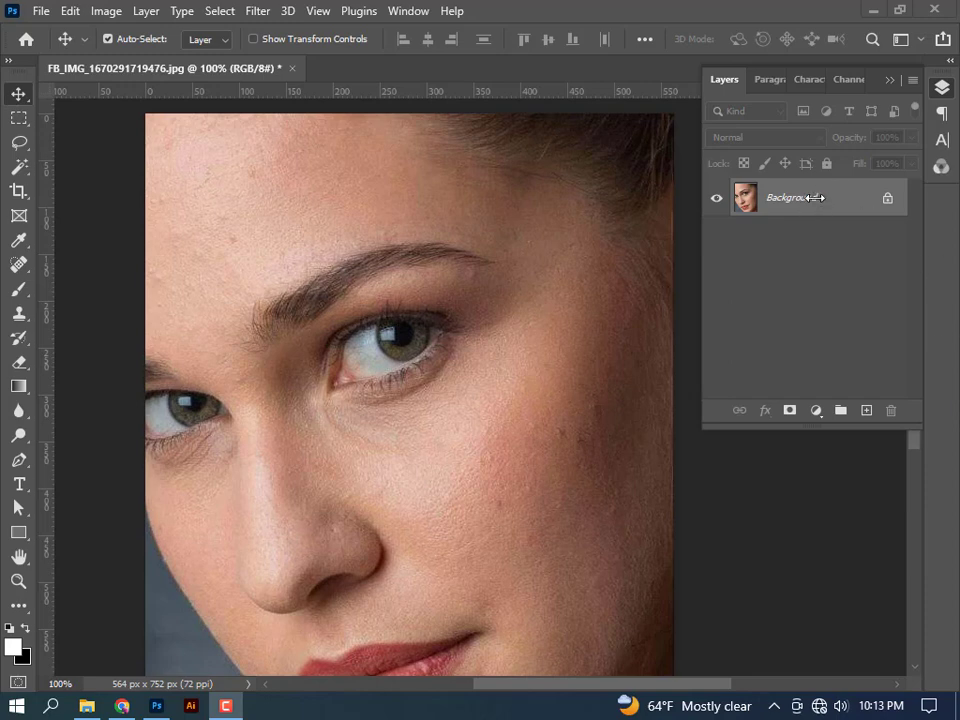
- Duplicate the portrait's Background layer to create a Background copy layer
{"action": "left_click_drag", "start_coordinate": [820, 198], "coordinate": [865, 411]}
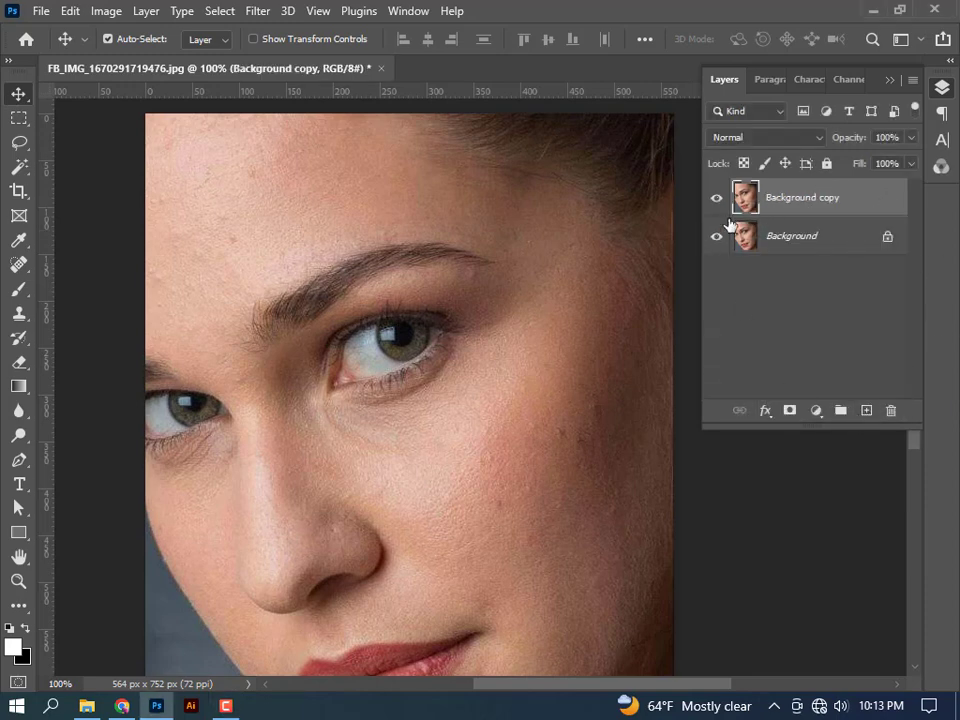
- Add a Black & White adjustment with Reds at -48, then reselect Background copy
{"action": "left_click", "coordinate": [818, 411]}
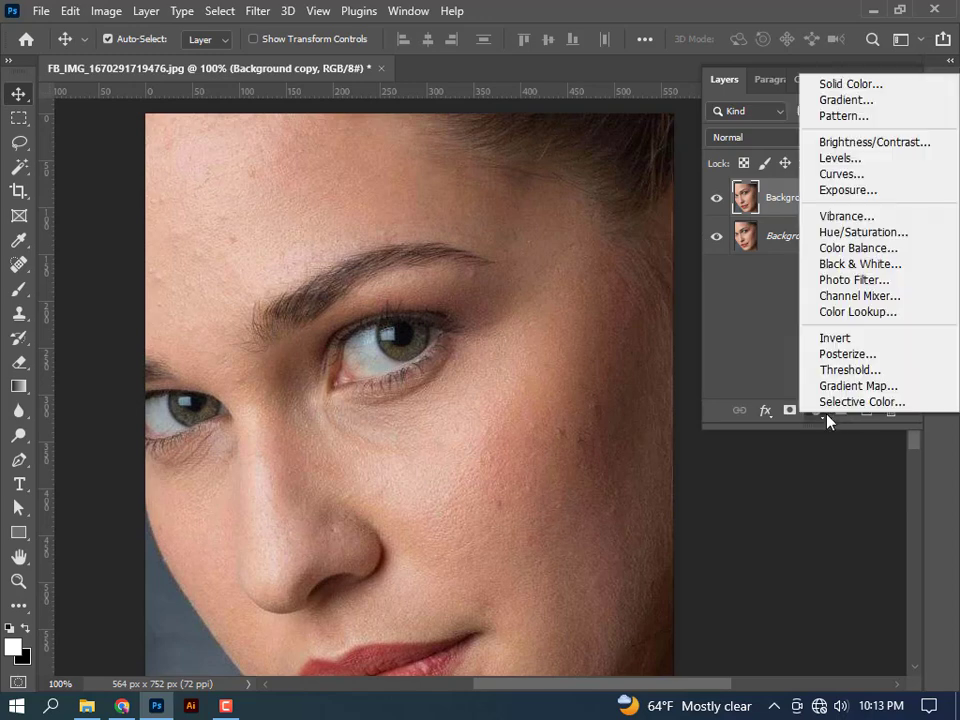
{"action": "left_click", "coordinate": [855, 264]}
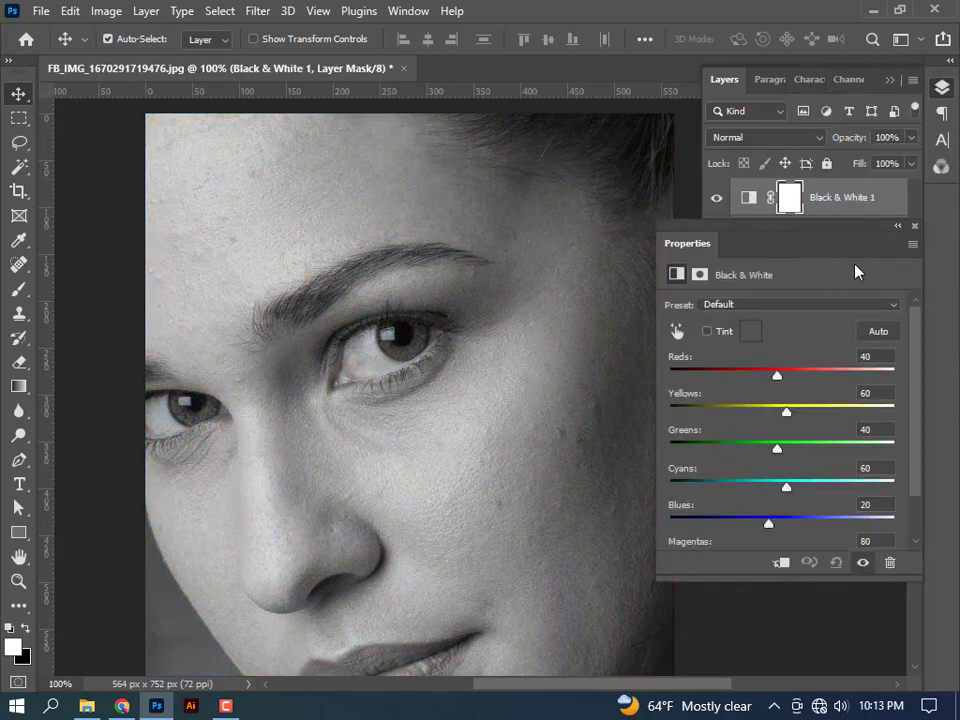
{"action": "left_click", "coordinate": [750, 372]}
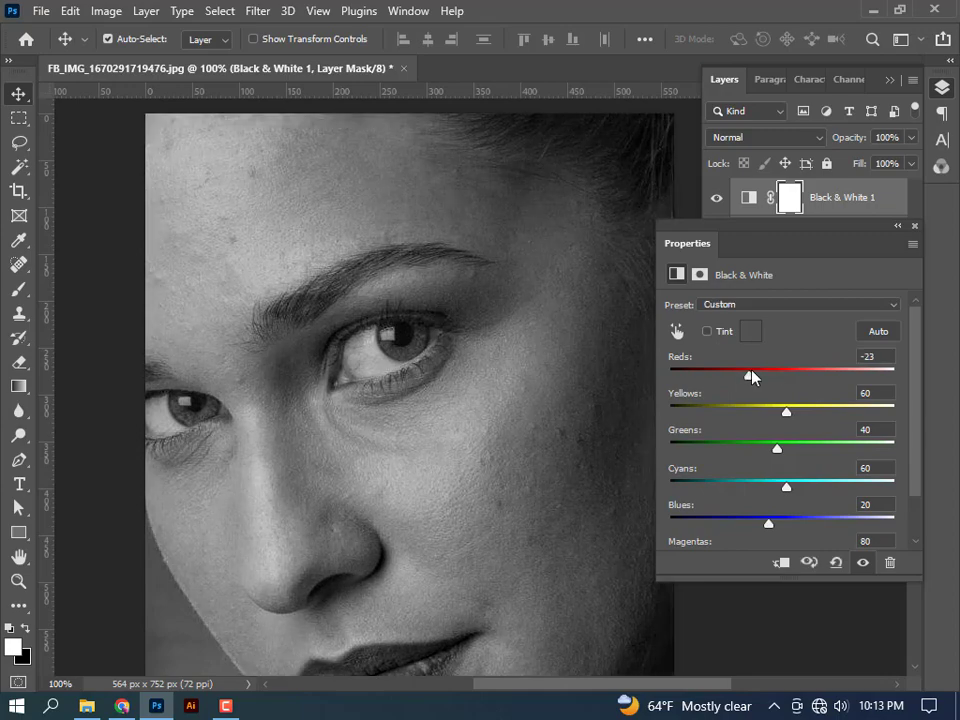
{"action": "left_click_drag", "start_coordinate": [750, 378], "coordinate": [740, 393]}
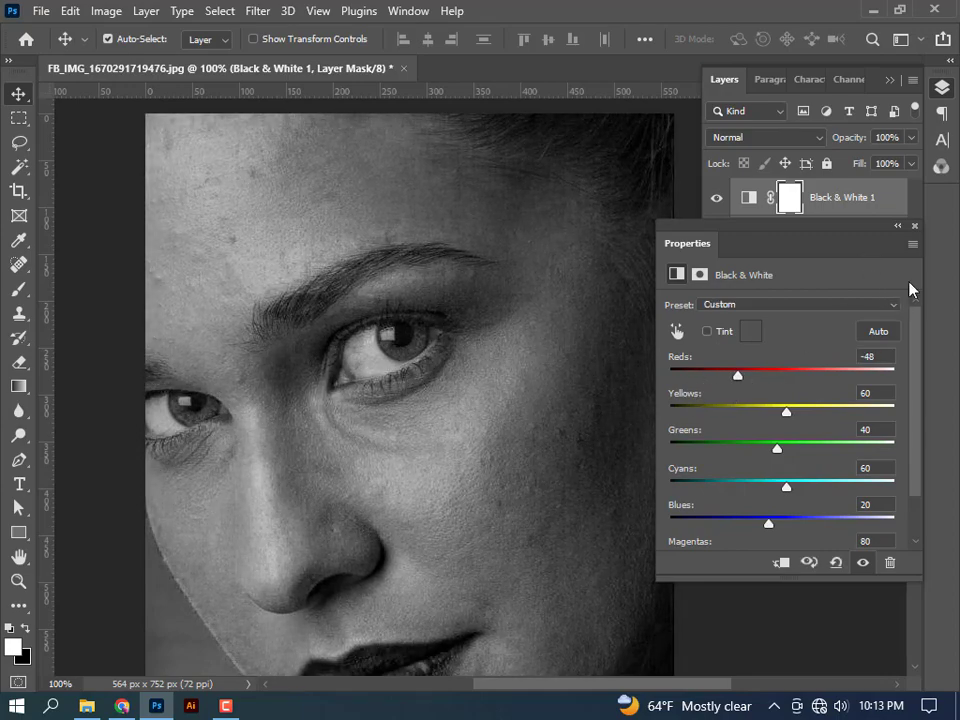
{"action": "left_click", "coordinate": [914, 229]}
{"action": "left_click", "coordinate": [818, 234]}
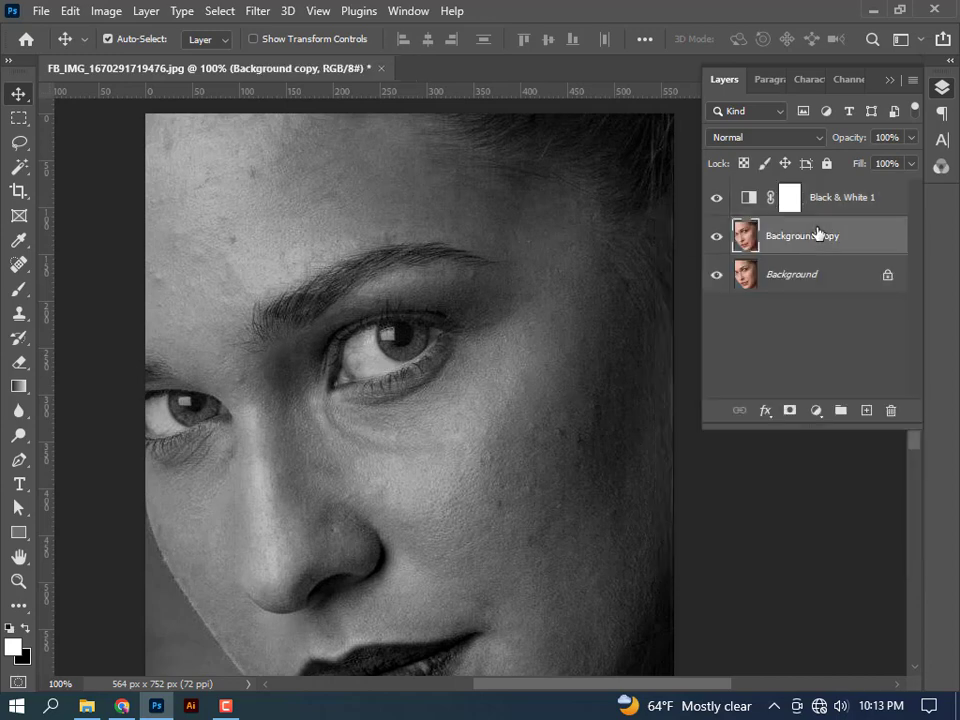
- Heal the forehead and cheek blemishes with the Spot Healing Brush
{"action": "left_click", "coordinate": [19, 264]}
{"action": "left_click", "coordinate": [105, 266]}
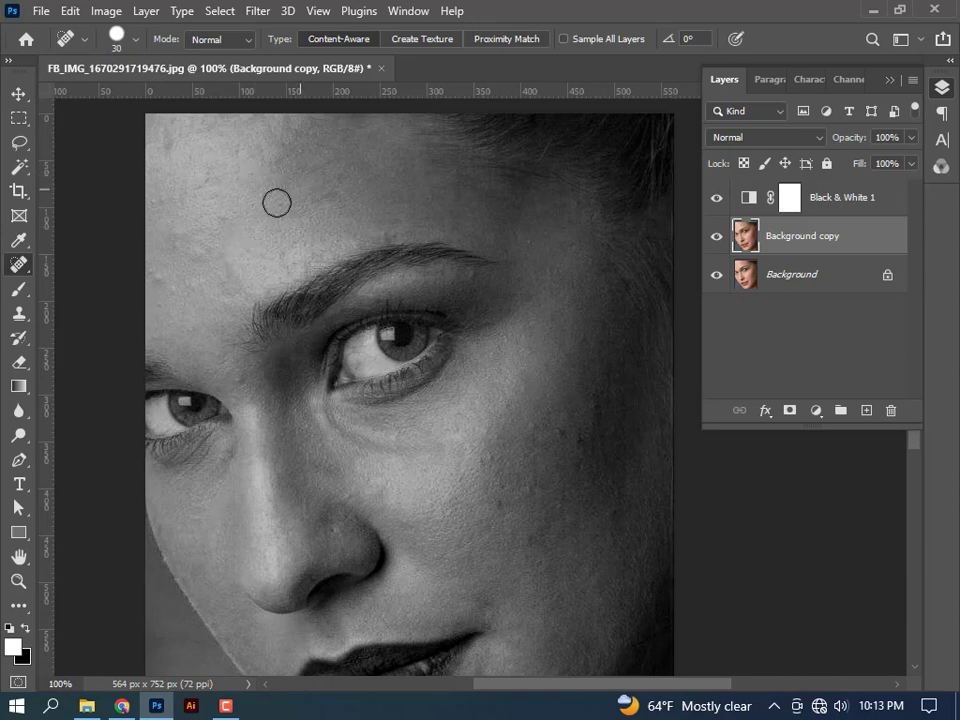
{"action": "left_click", "coordinate": [156, 272]}
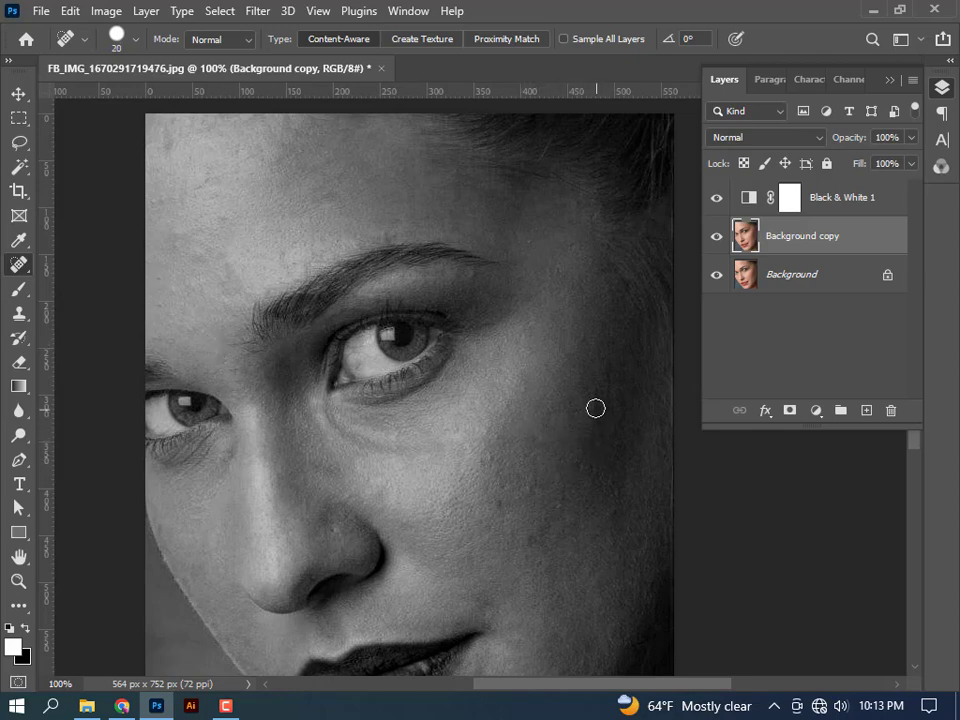
{"action": "left_click", "coordinate": [521, 389]}
{"action": "left_click", "coordinate": [223, 218]}
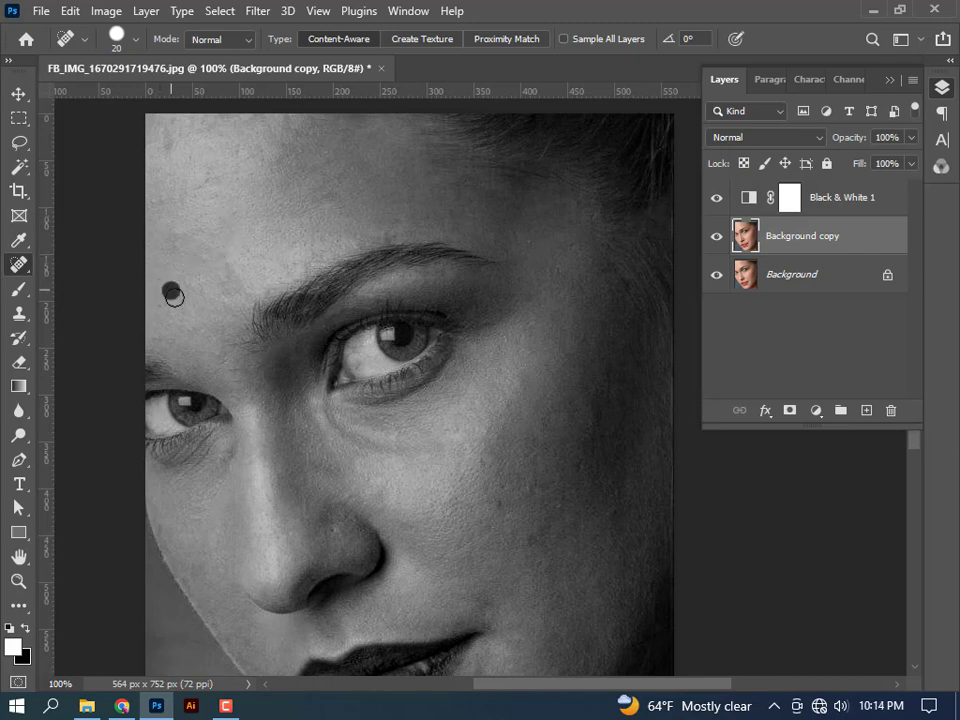
{"action": "left_click", "coordinate": [171, 291]}
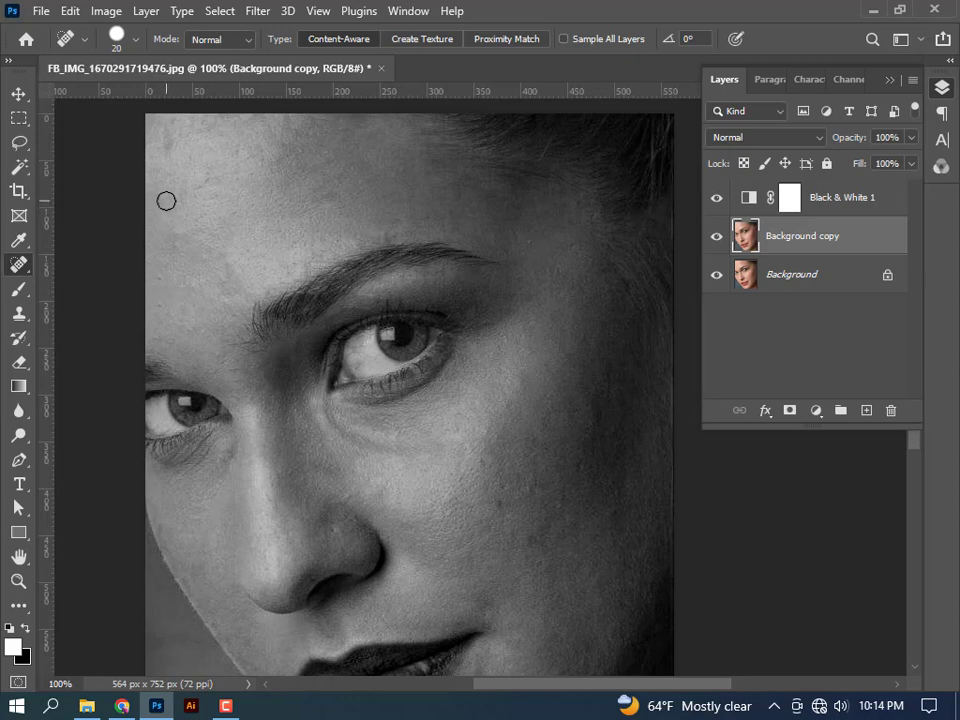
{"action": "left_click", "coordinate": [176, 249]}
- Scroll up and down the face to inspect the healed skin
{"action": "scroll", "coordinate": [416, 426], "scroll_direction": "down", "scroll_amount": 3}
{"action": "scroll", "coordinate": [452, 440], "scroll_direction": "down", "scroll_amount": 5}
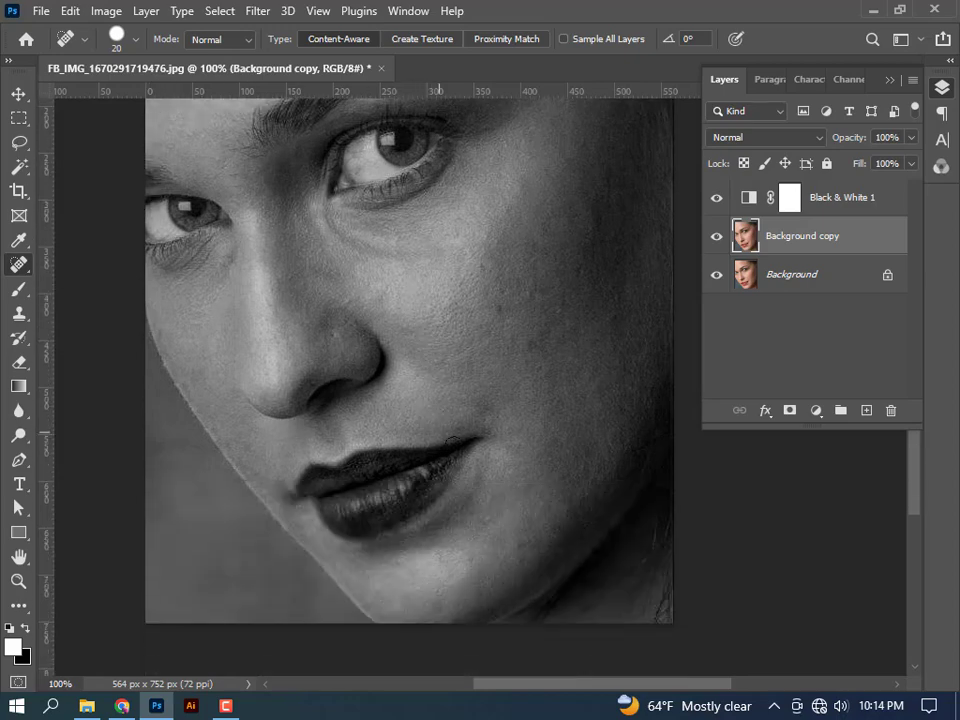
{"action": "scroll", "coordinate": [452, 440], "scroll_direction": "down", "scroll_amount": 2}
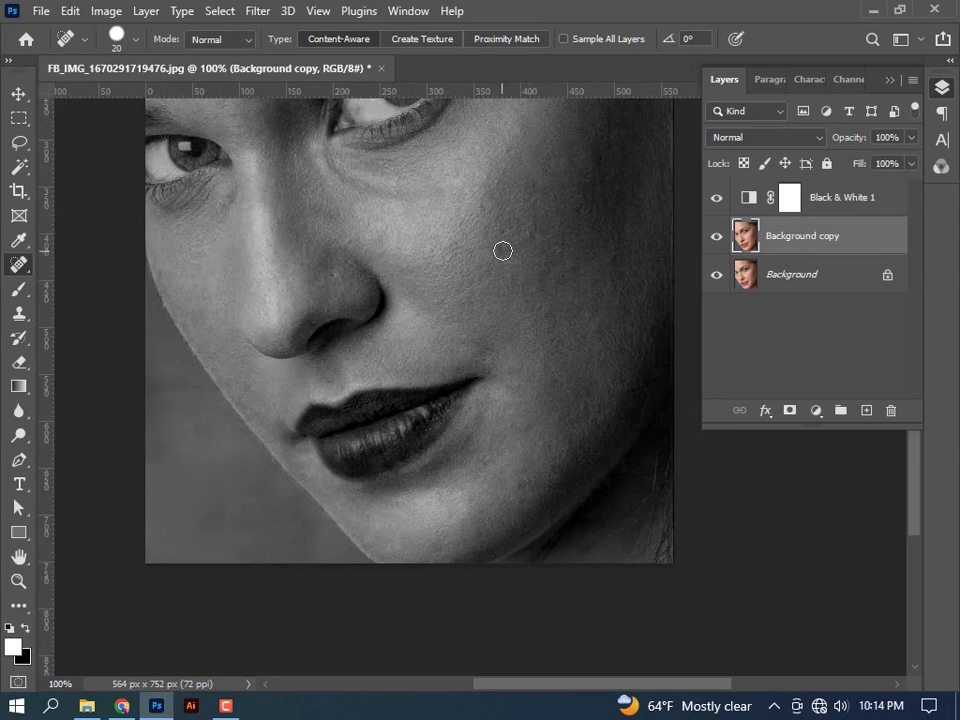
{"action": "scroll", "coordinate": [491, 282], "scroll_direction": "up", "scroll_amount": 3}
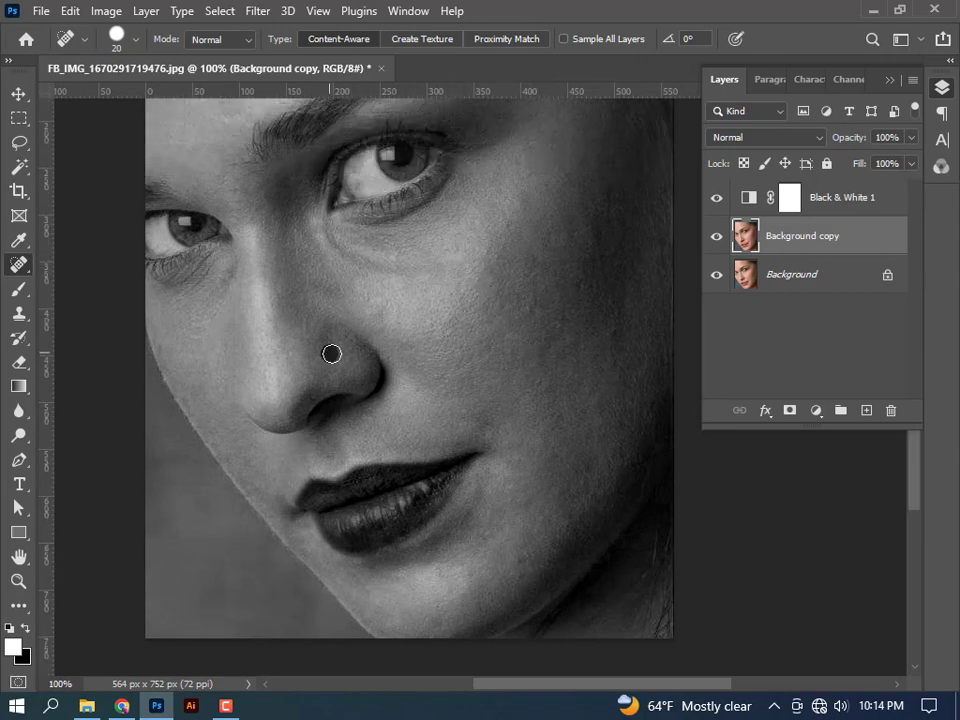
{"action": "scroll", "coordinate": [300, 410], "scroll_direction": "down", "scroll_amount": 3}
{"action": "scroll", "coordinate": [420, 440], "scroll_direction": "down", "scroll_amount": 1}
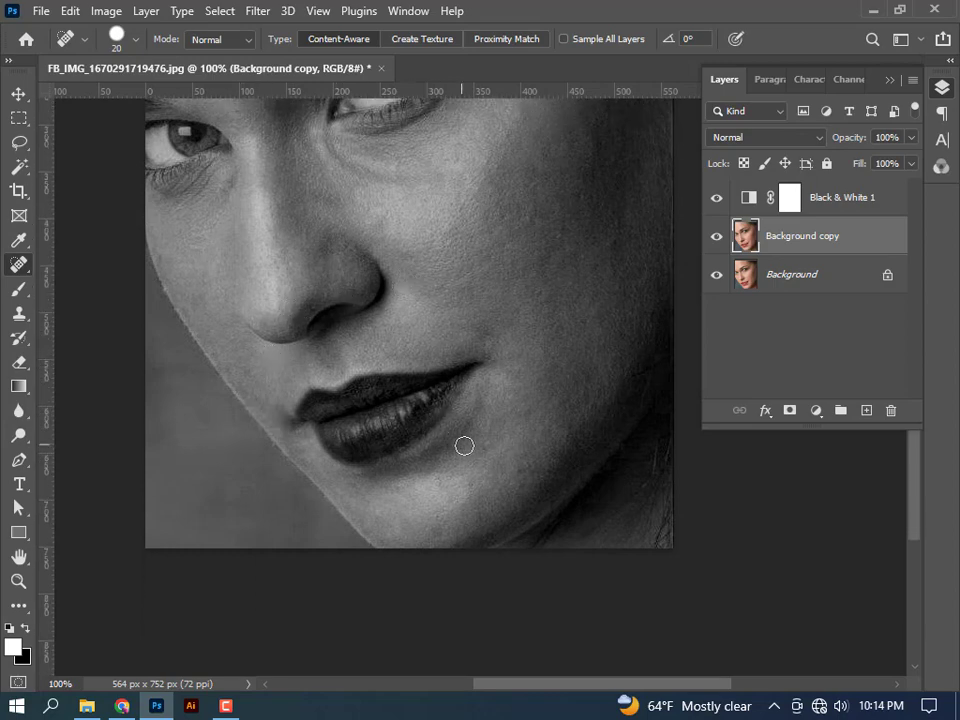
{"action": "scroll", "coordinate": [464, 445], "scroll_direction": "up", "scroll_amount": 2}
{"action": "scroll", "coordinate": [527, 435], "scroll_direction": "up", "scroll_amount": 4}
{"action": "scroll", "coordinate": [559, 369], "scroll_direction": "up", "scroll_amount": 4}
{"action": "scroll", "coordinate": [564, 362], "scroll_direction": "up", "scroll_amount": 1}
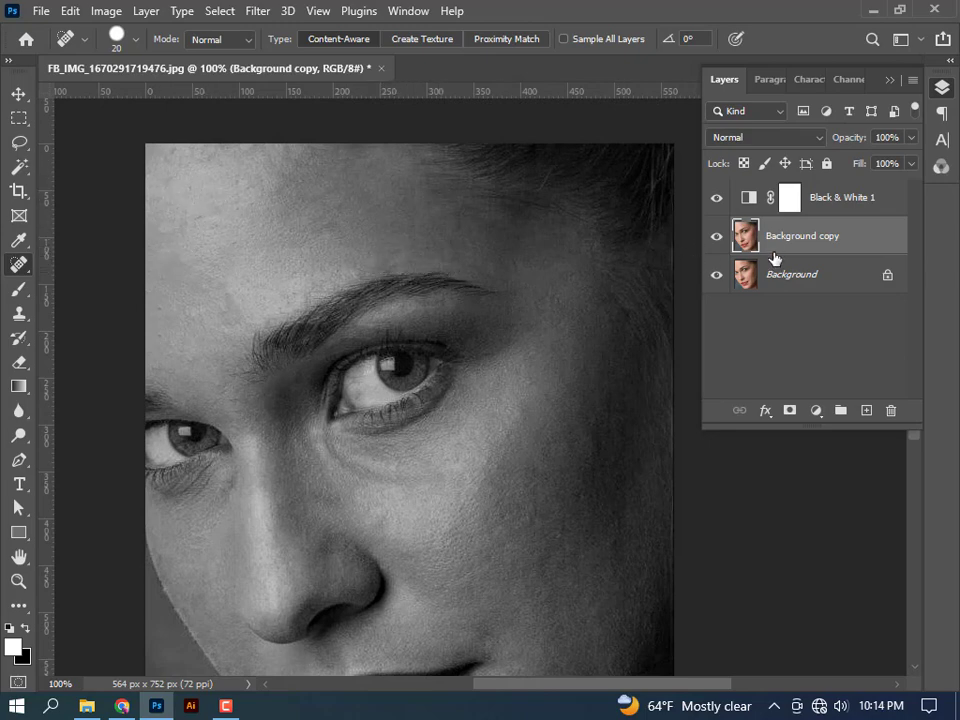
- Delete the Black & White 1 layer and toggle Background copy to compare before and after
{"action": "left_click_drag", "start_coordinate": [843, 199], "coordinate": [890, 410]}
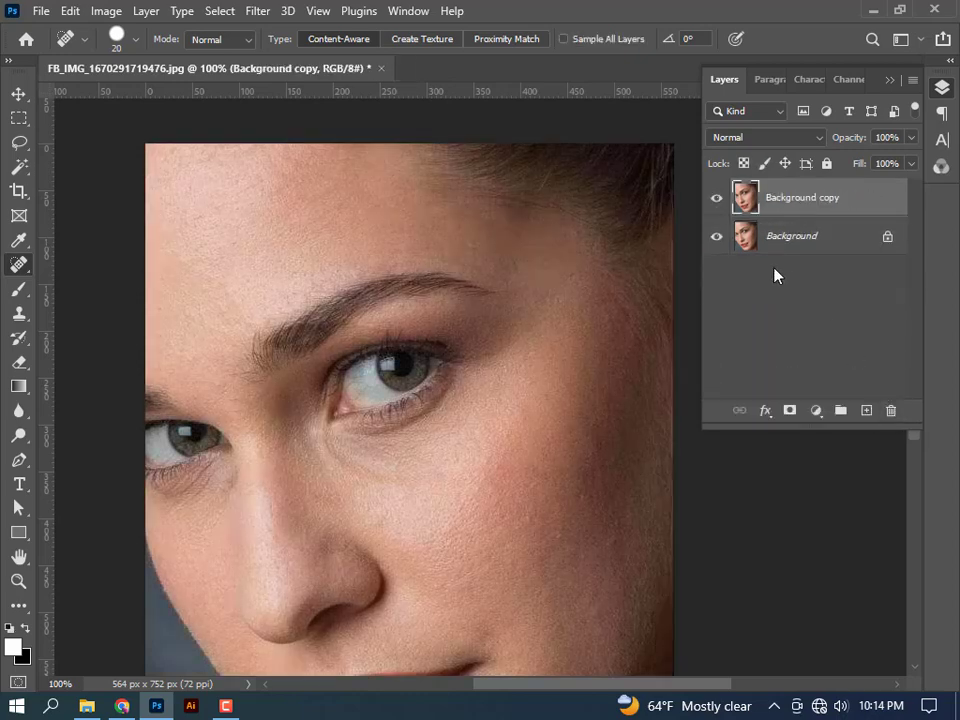
{"action": "left_click", "coordinate": [716, 202]}
{"action": "left_click", "coordinate": [716, 202]}
{"action": "scroll", "coordinate": [433, 360], "scroll_direction": "down", "scroll_amount": 1}
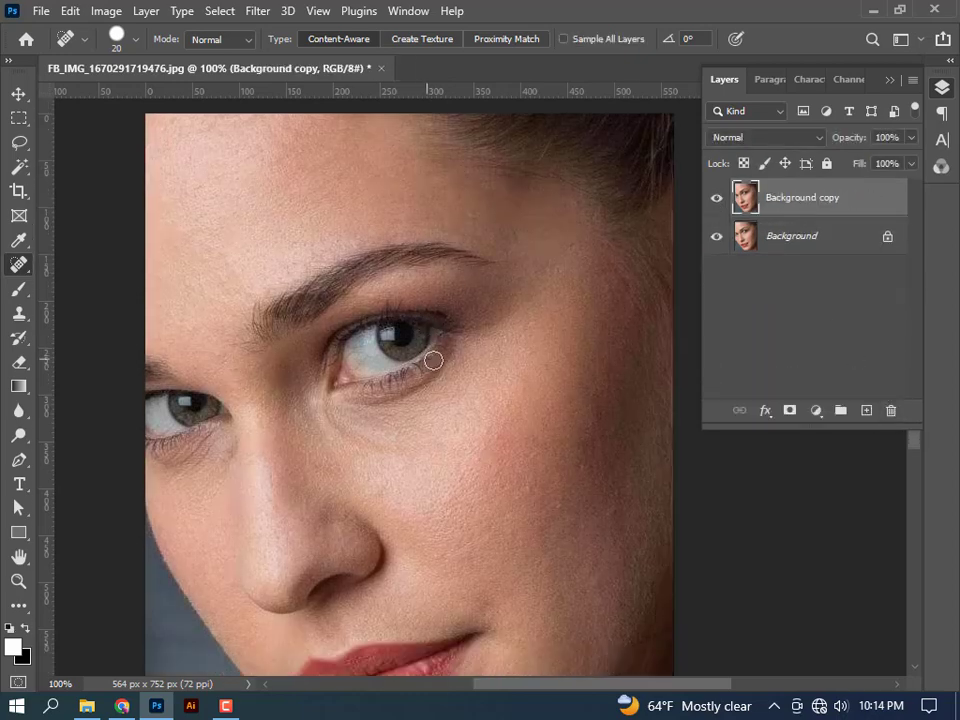
{"action": "left_click", "coordinate": [716, 202]}
- Duplicate Background copy and convert Background copy 2 to a smart object
{"action": "left_click_drag", "start_coordinate": [797, 205], "coordinate": [867, 412]}
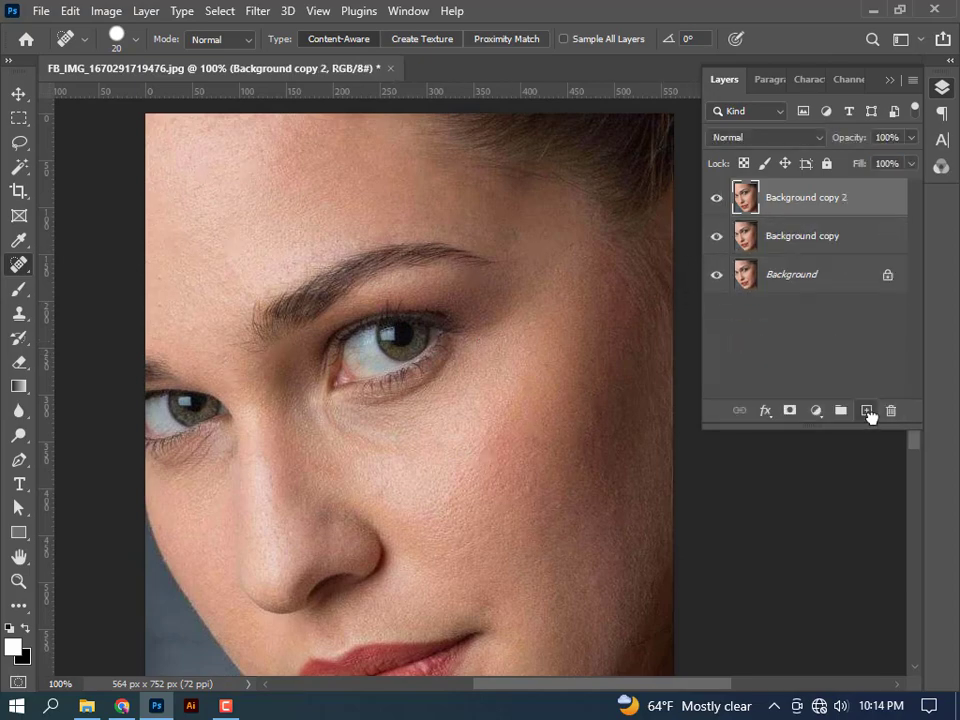
{"action": "right_click", "coordinate": [818, 199]}
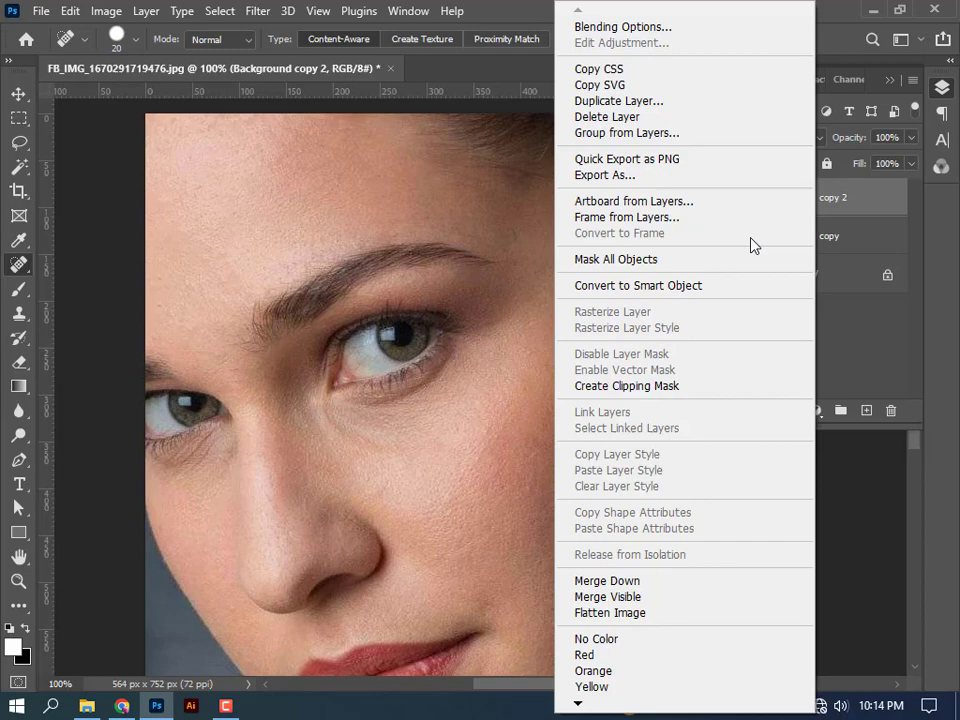
{"action": "left_click", "coordinate": [671, 285]}
{"action": "right_click", "coordinate": [834, 200]}
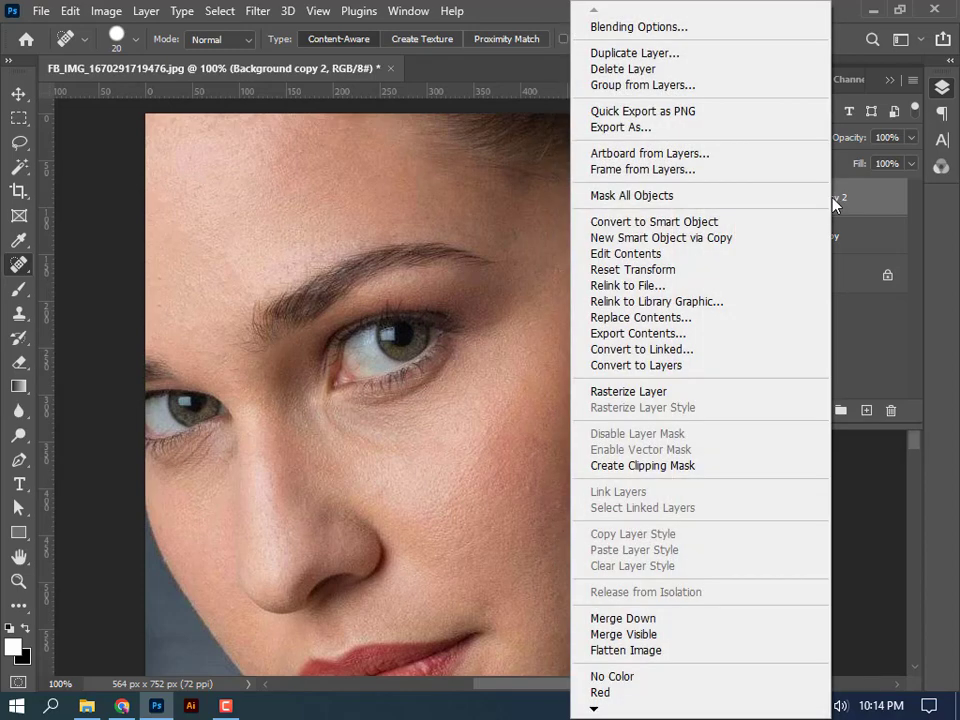
{"action": "left_click", "coordinate": [860, 203]}
- Duplicate it into a hidden Background copy 3, keeping Background copy 2 selected
{"action": "left_click_drag", "start_coordinate": [836, 201], "coordinate": [865, 410]}
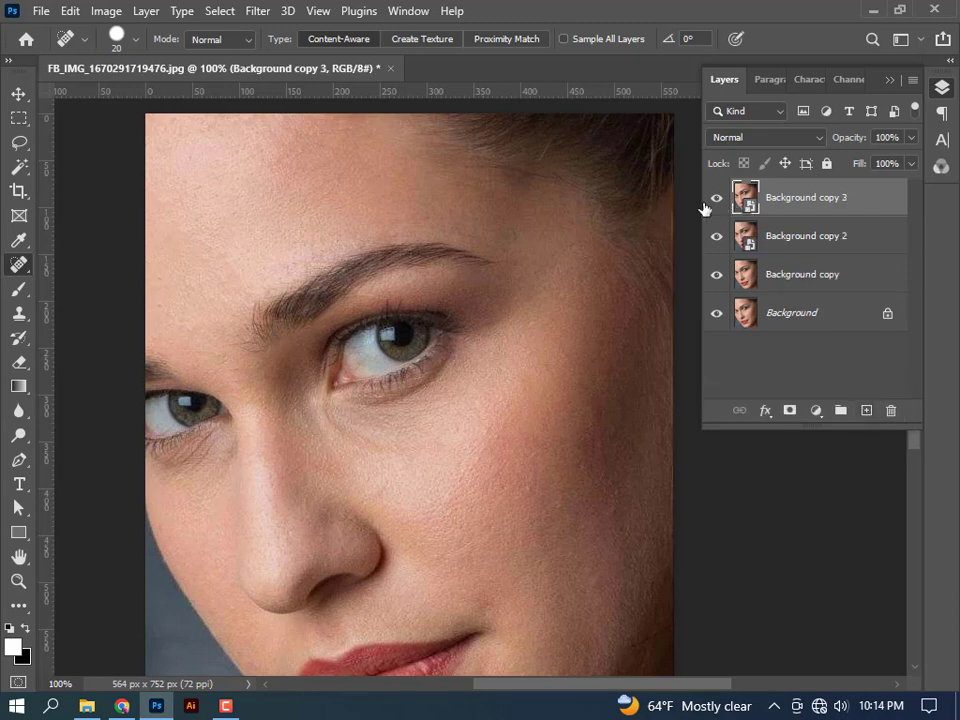
{"action": "left_click", "coordinate": [716, 198]}
{"action": "left_click", "coordinate": [836, 249]}
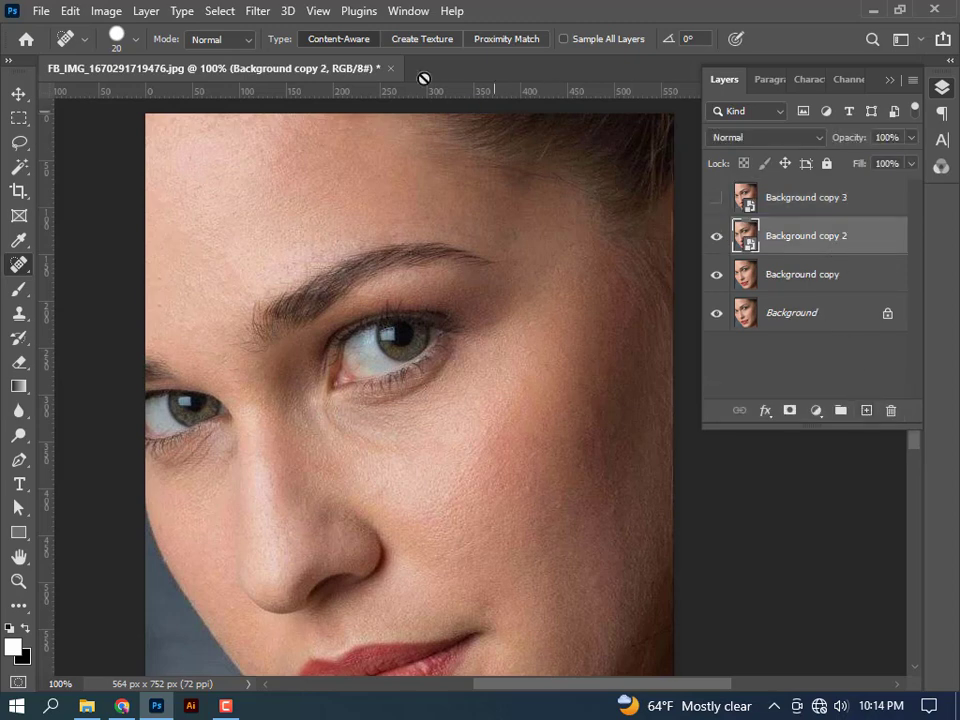
- Apply a Gaussian Blur with a 9.2-pixel radius to Background copy 2
{"action": "left_click", "coordinate": [262, 12]}
{"action": "mouse_move", "coordinate": [269, 251]}
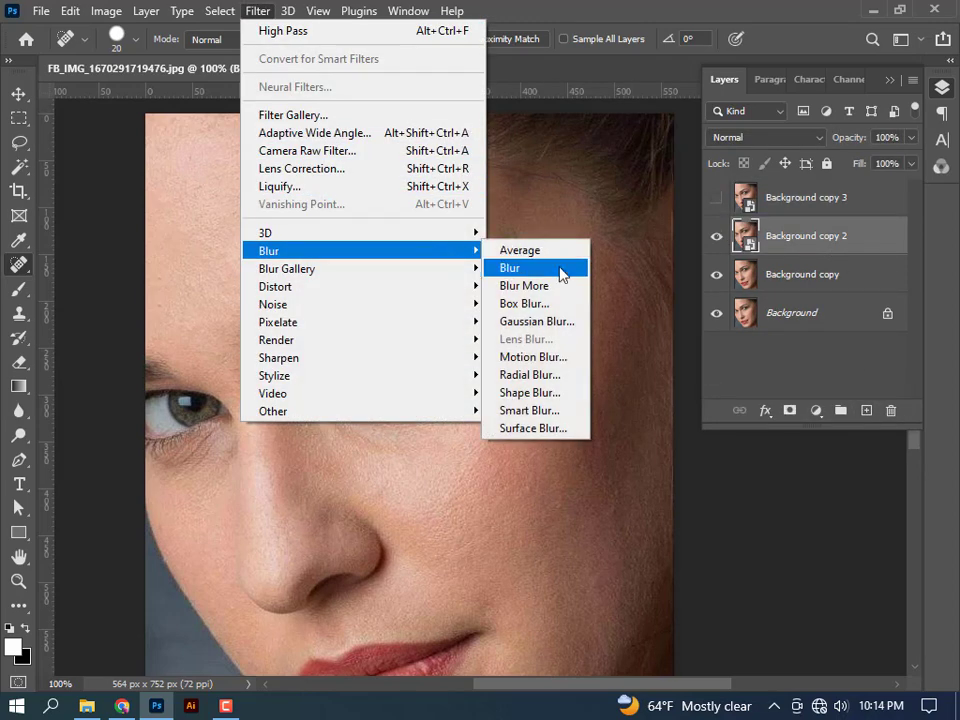
{"action": "left_click", "coordinate": [553, 322]}
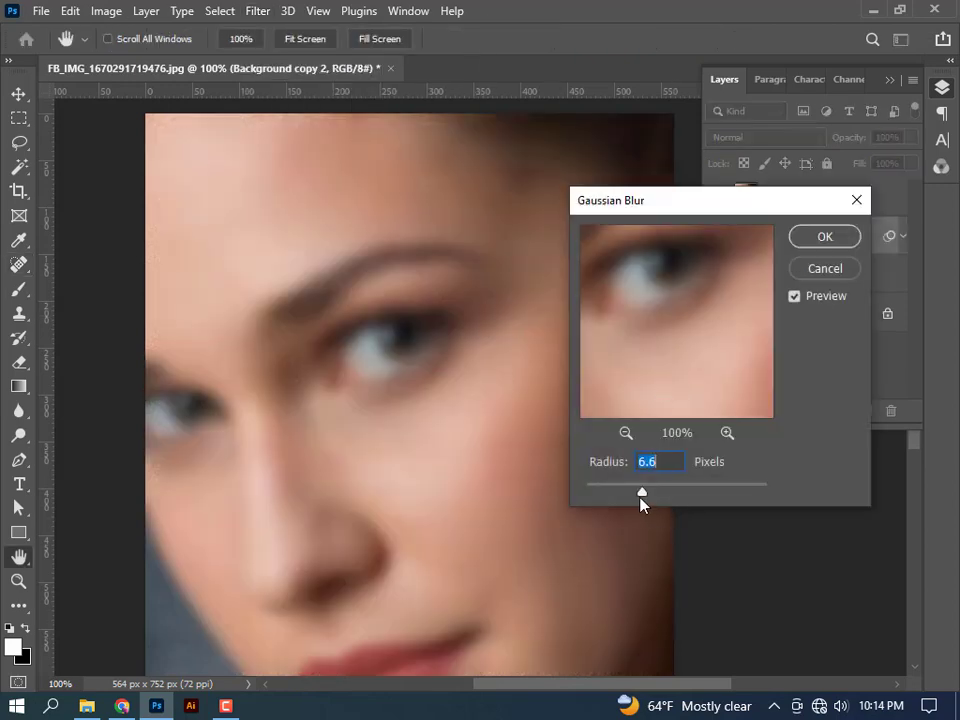
{"action": "left_click_drag", "start_coordinate": [633, 485], "coordinate": [656, 491]}
{"action": "left_click", "coordinate": [491, 461]}
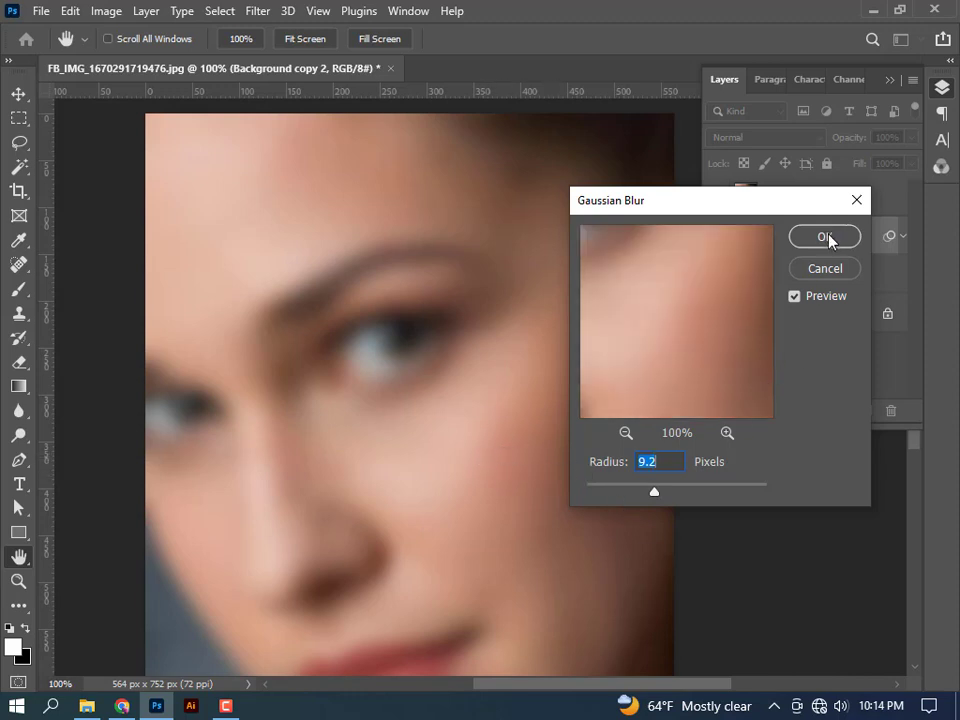
{"action": "left_click", "coordinate": [824, 237]}
- Show Background copy 3 and set up a High Pass filter at 0.6-pixel radius
{"action": "left_click", "coordinate": [810, 198]}
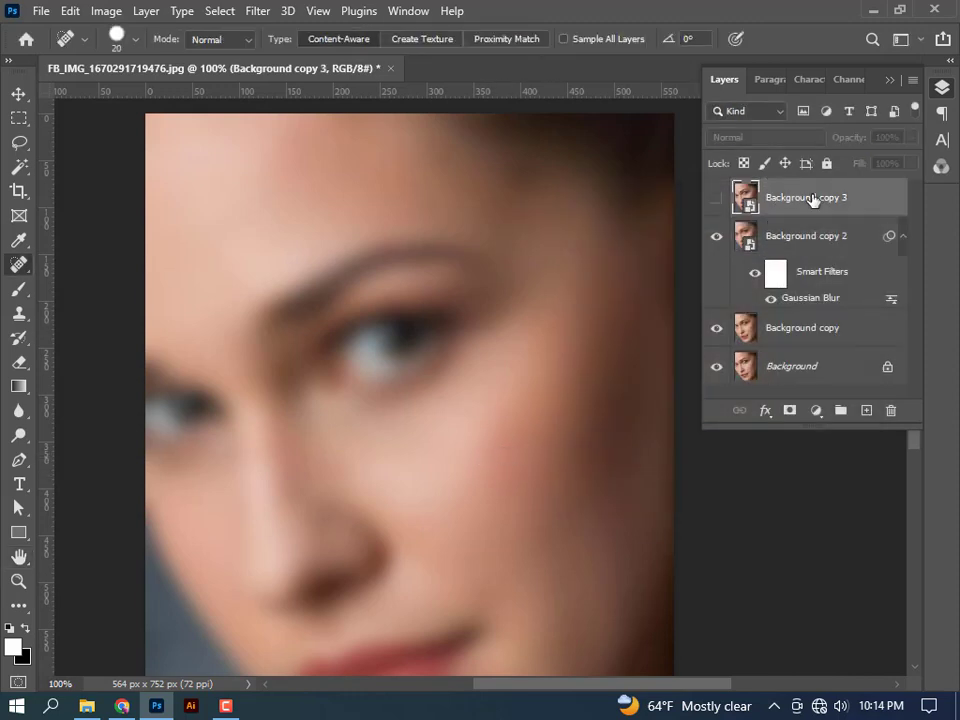
{"action": "left_click", "coordinate": [717, 199]}
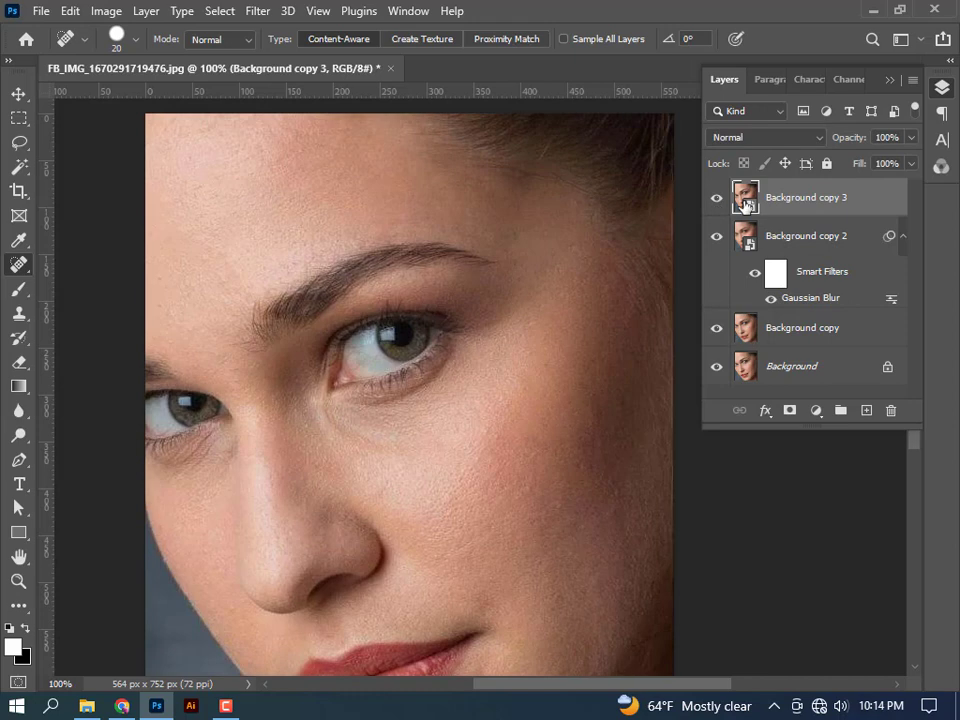
{"action": "left_click", "coordinate": [258, 11]}
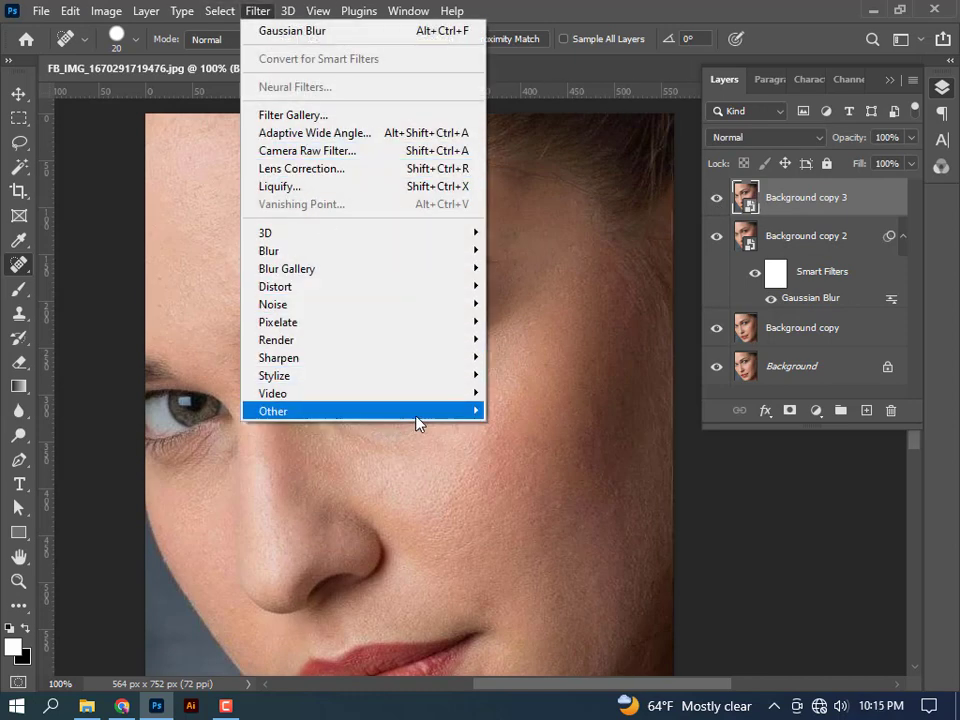
{"action": "mouse_move", "coordinate": [273, 411]}
{"action": "left_click", "coordinate": [518, 429]}
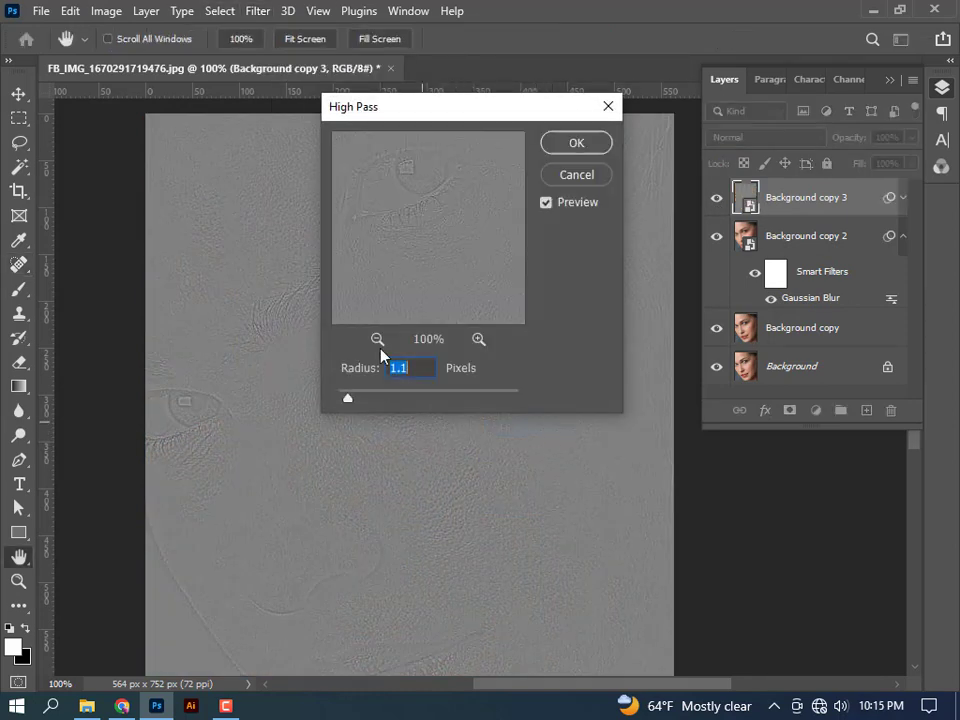
{"action": "left_click_drag", "start_coordinate": [484, 106], "coordinate": [825, 110]}
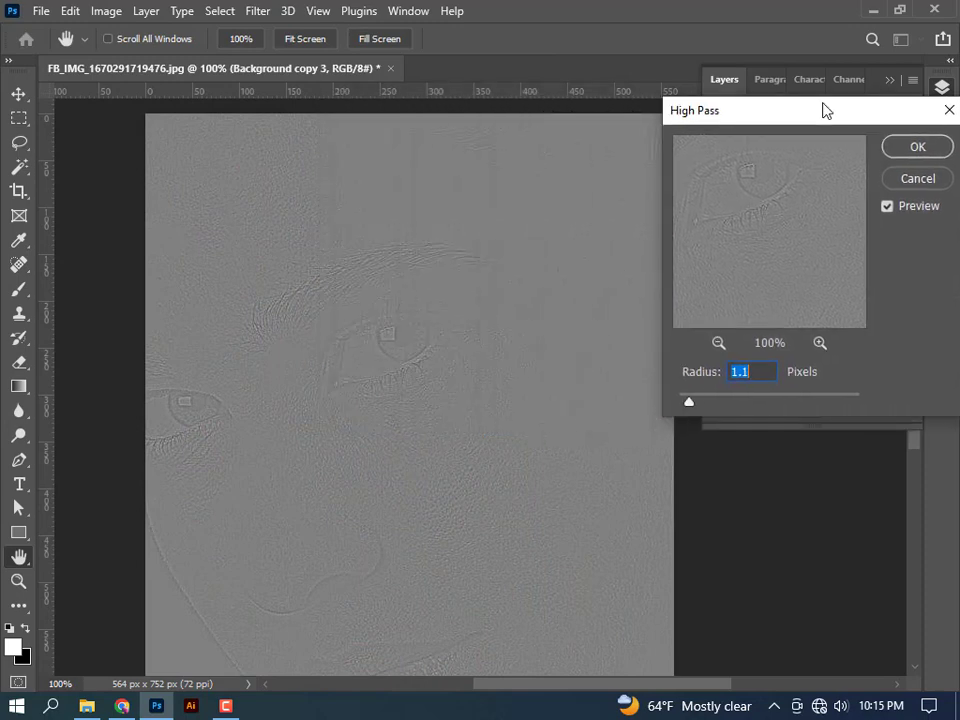
{"action": "left_click", "coordinate": [477, 419]}
{"action": "key", "text": "Down"}
{"action": "key", "text": "Down"}
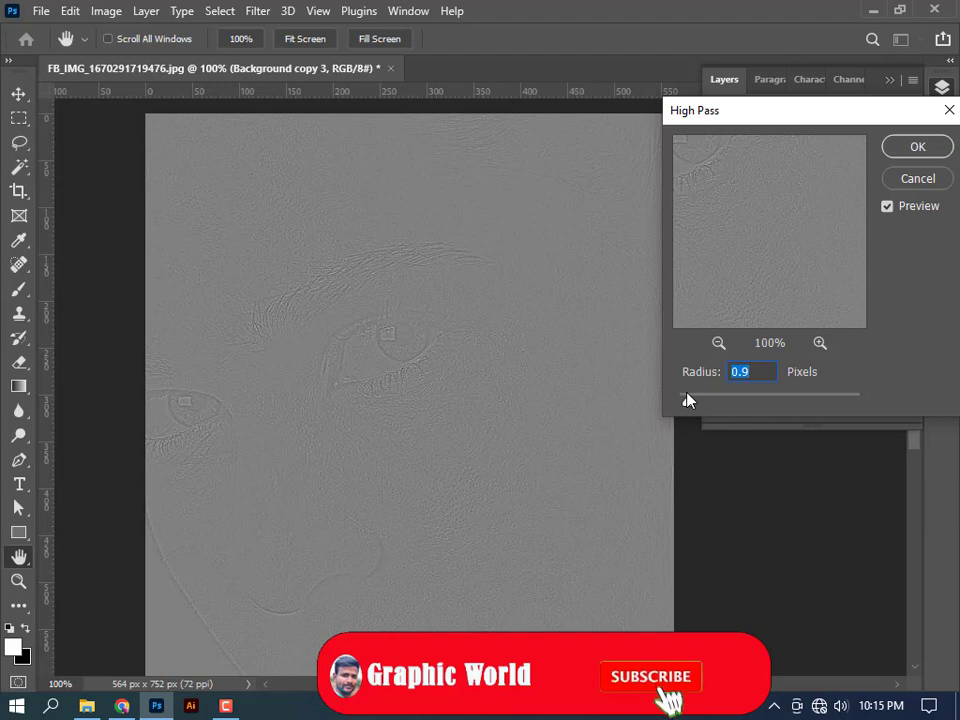
{"action": "key", "text": "Down"}
{"action": "key", "text": "Down"}
{"action": "key", "text": "Down"}
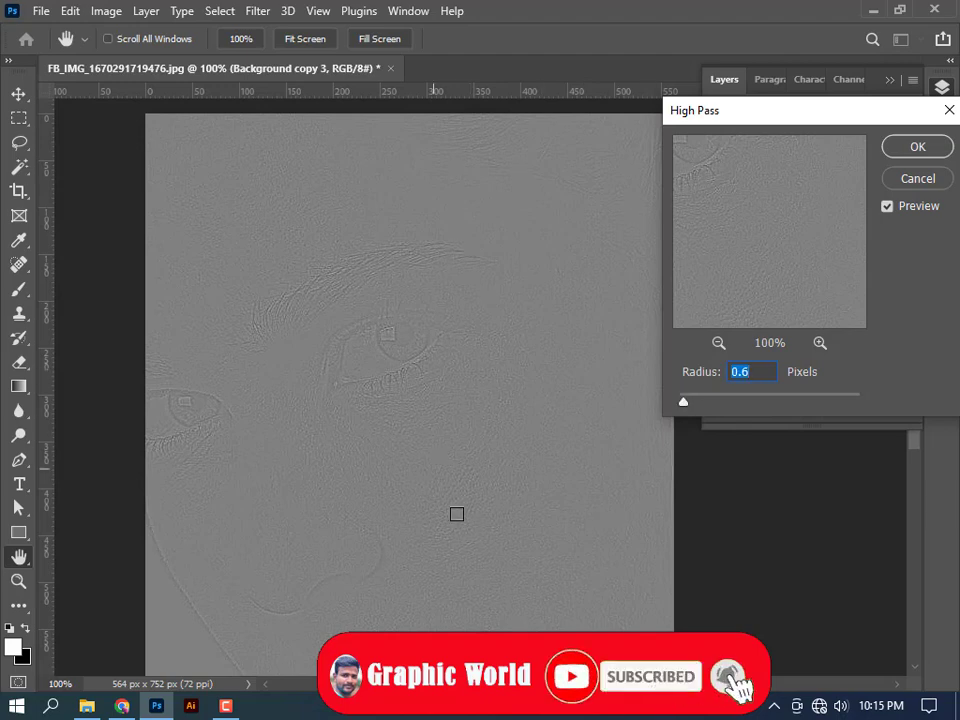
- Confirm the High Pass filter and set Background copy 3 to Vivid Light blend mode
{"action": "left_click", "coordinate": [918, 148]}
{"action": "key", "text": "j"}
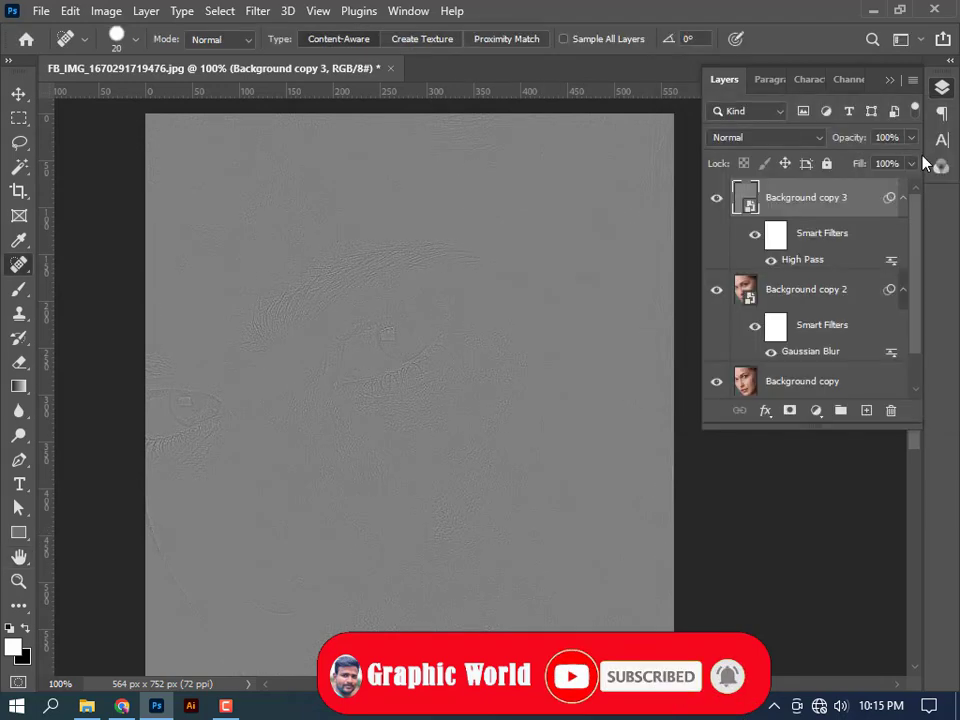
{"action": "left_click", "coordinate": [811, 140]}
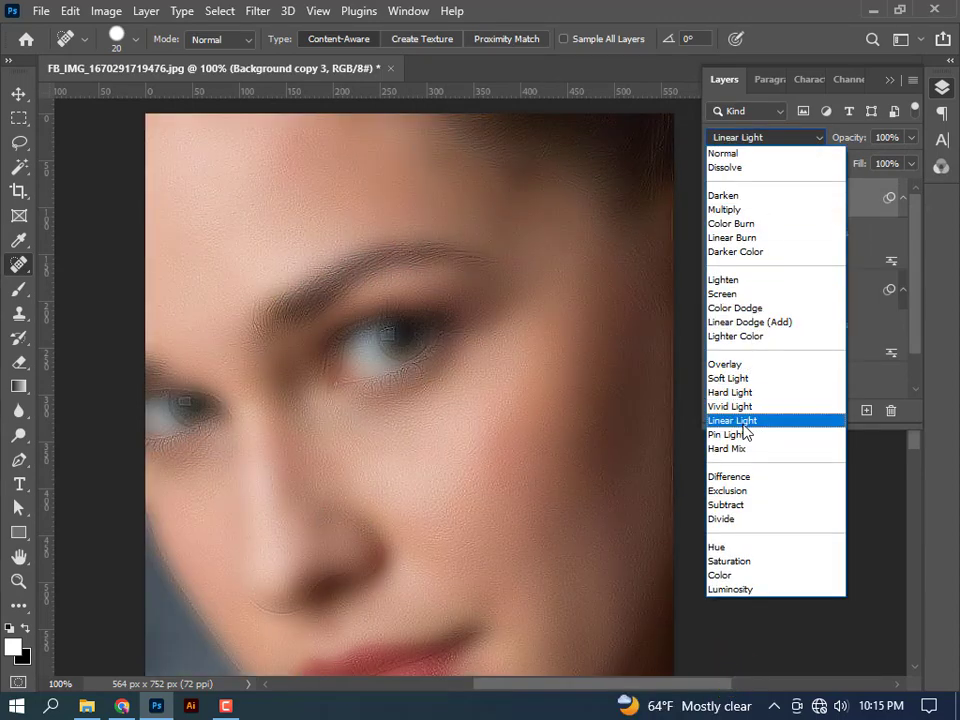
{"action": "left_click", "coordinate": [745, 407]}
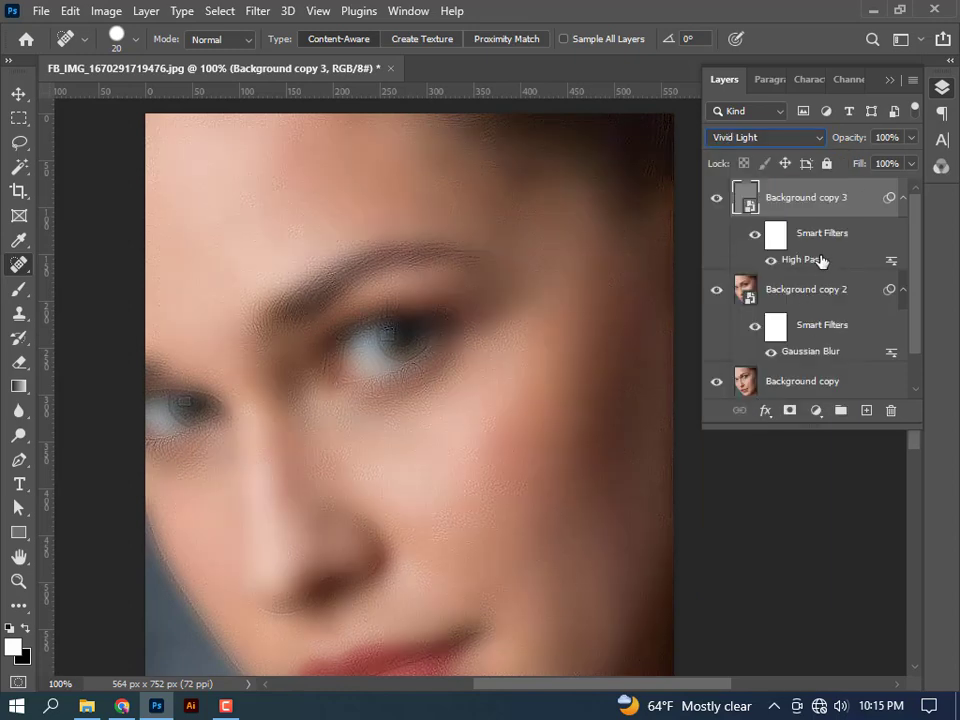
{"action": "left_click", "coordinate": [811, 289], "text": "shift"}
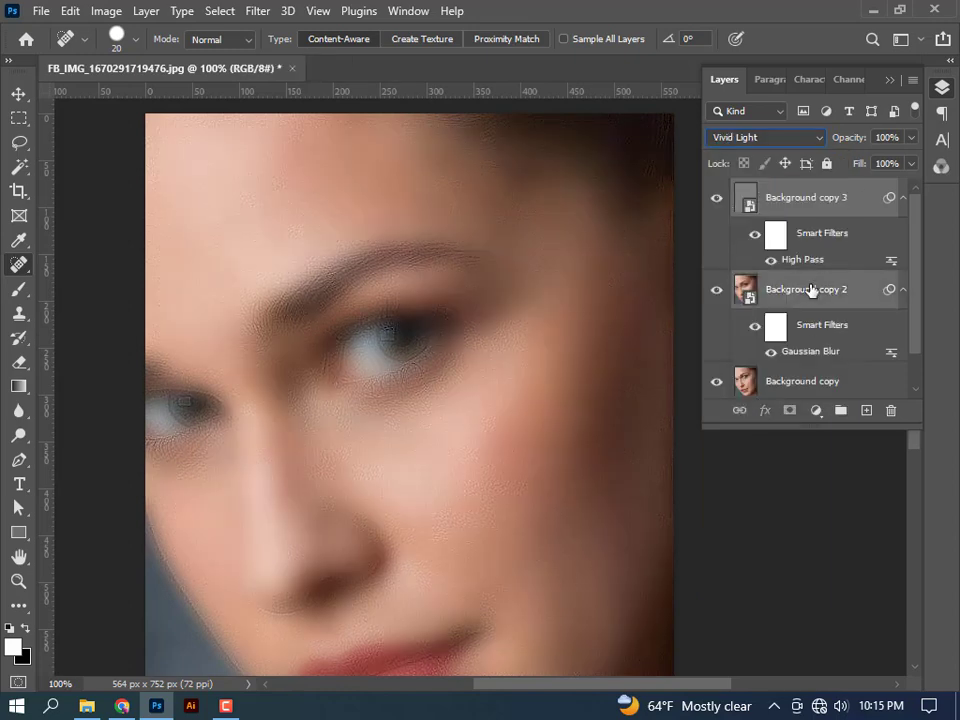
- Group Background copy 2 and Background copy 3 into Group 1
{"action": "right_click", "coordinate": [806, 200]}
{"action": "left_click", "coordinate": [621, 91]}
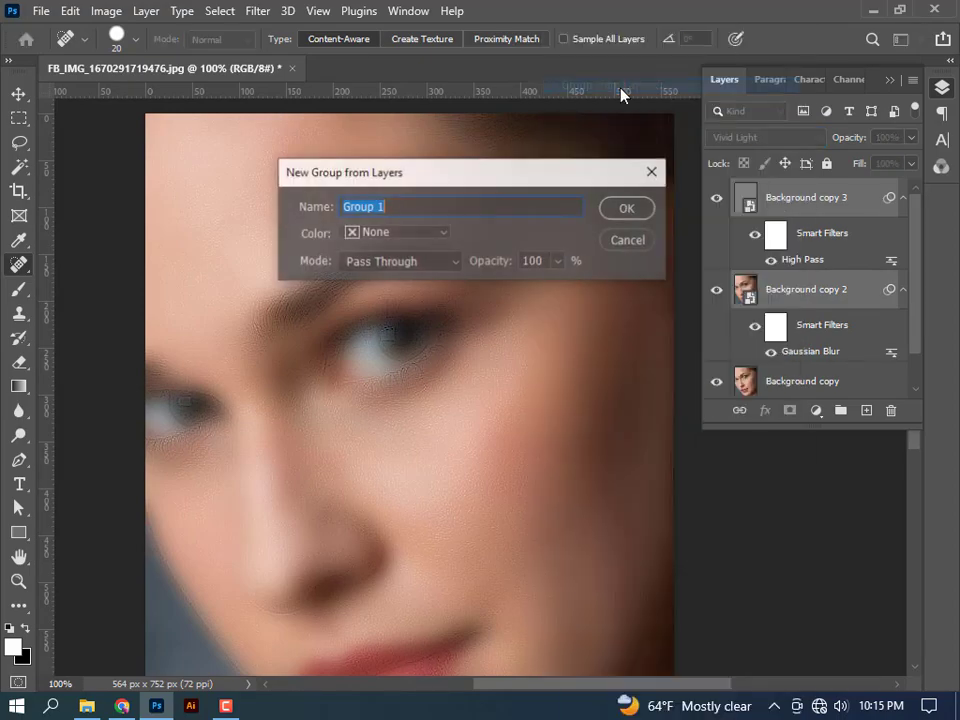
{"action": "left_click", "coordinate": [627, 212]}
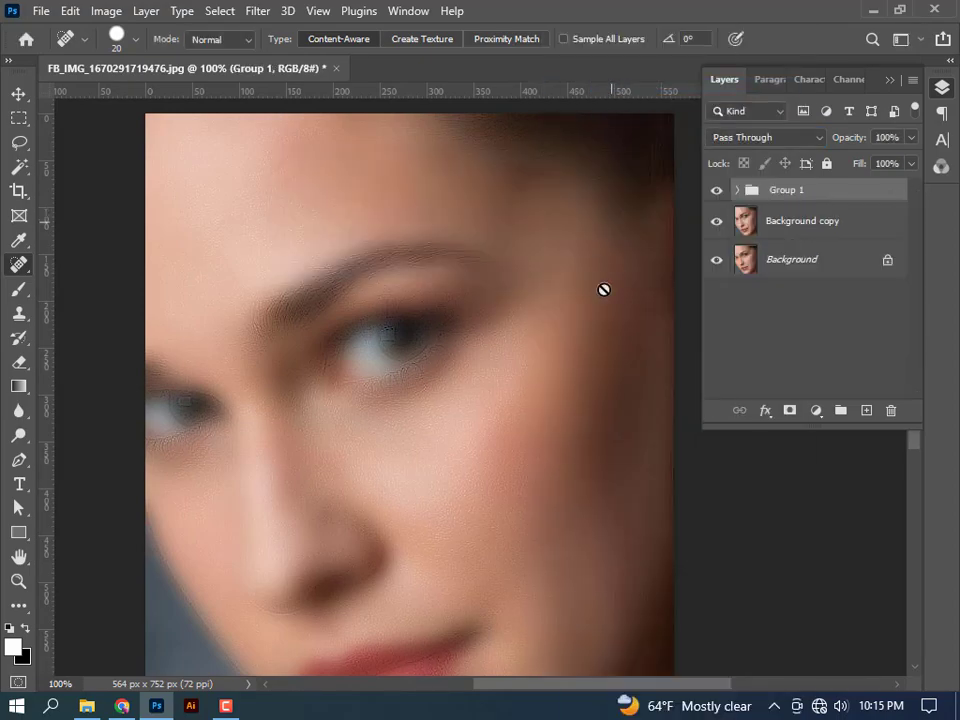
- Add a layer mask to Group 1 and invert it to black
{"action": "left_click", "coordinate": [790, 411]}
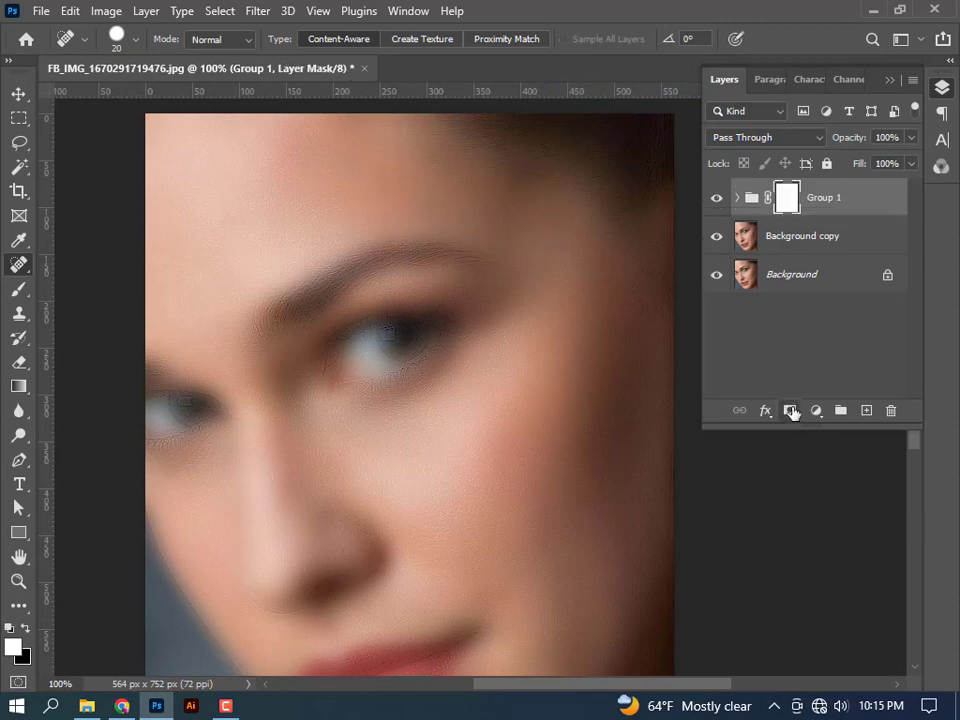
{"action": "left_click", "coordinate": [108, 11]}
{"action": "mouse_move", "coordinate": [136, 60]}
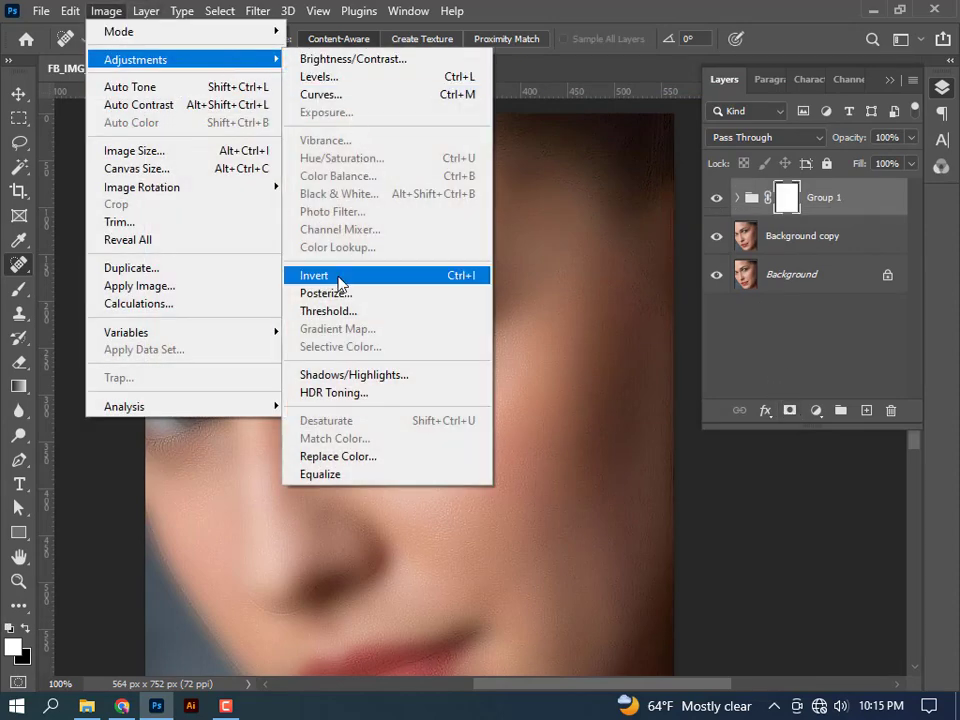
{"action": "left_click", "coordinate": [316, 276]}
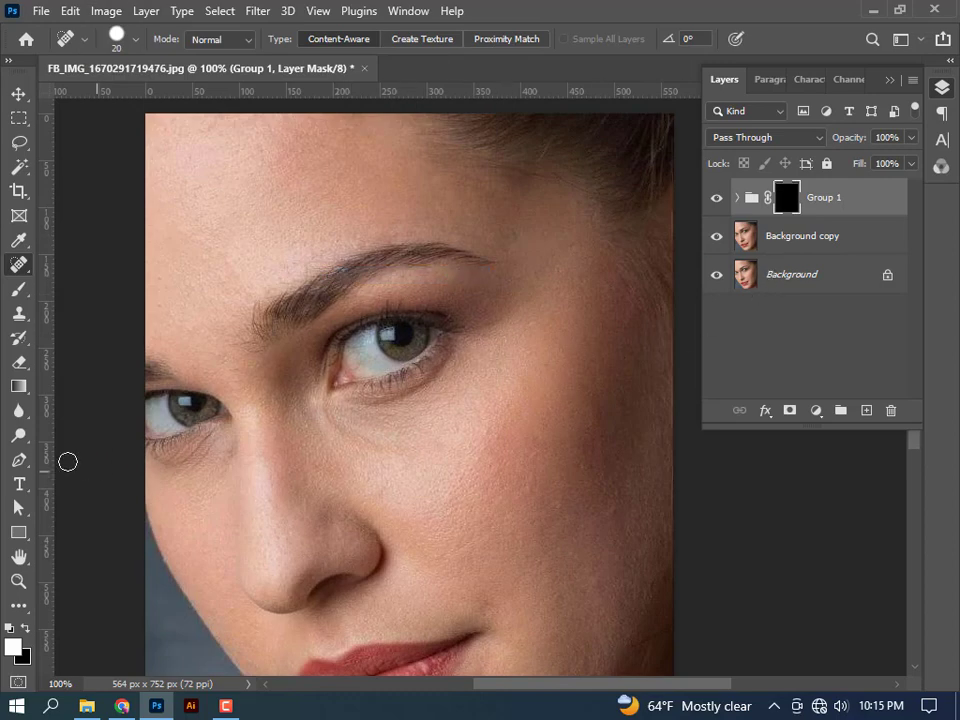
- Paint white at 6% flow on Group 1's mask over the nose, temple and upper cheek
{"action": "left_click", "coordinate": [20, 290]}
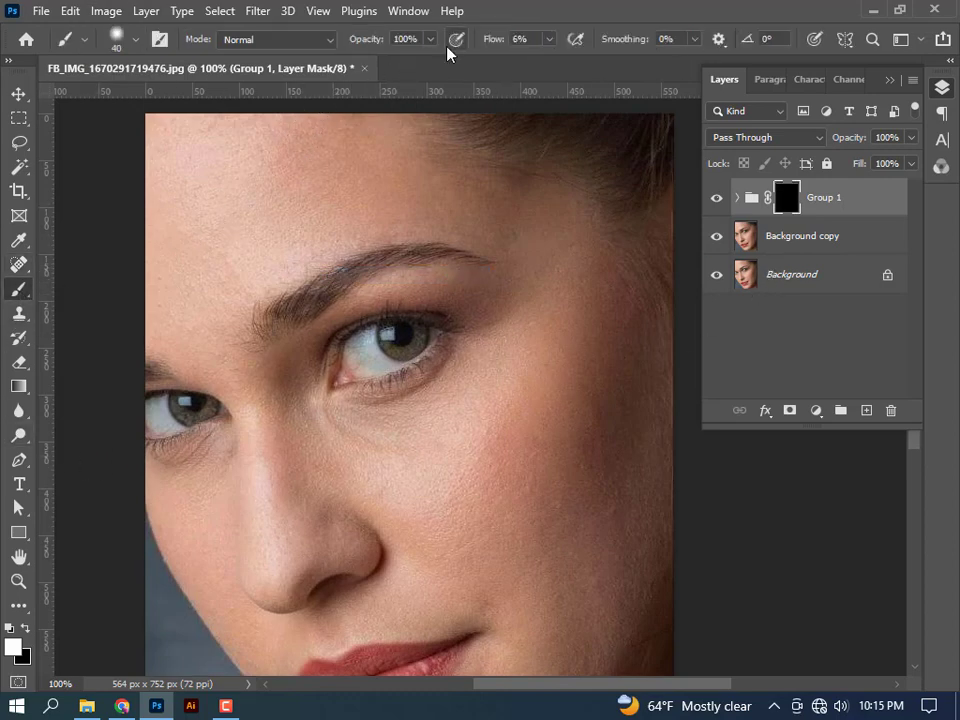
{"action": "left_click", "coordinate": [548, 39]}
{"action": "left_click_drag", "start_coordinate": [268, 567], "coordinate": [396, 521]}
{"action": "key", "text": "bracketright"}
{"action": "key", "text": "bracketright"}
{"action": "key", "text": "bracketright"}
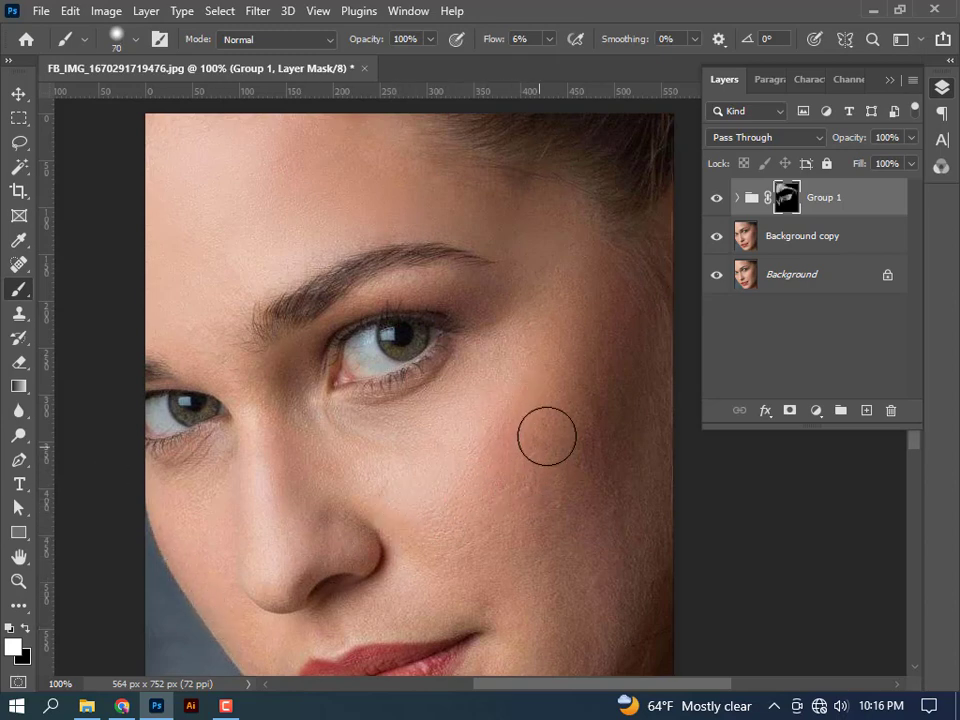
{"action": "key", "text": "bracketright"}
{"action": "key", "text": "bracketright"}
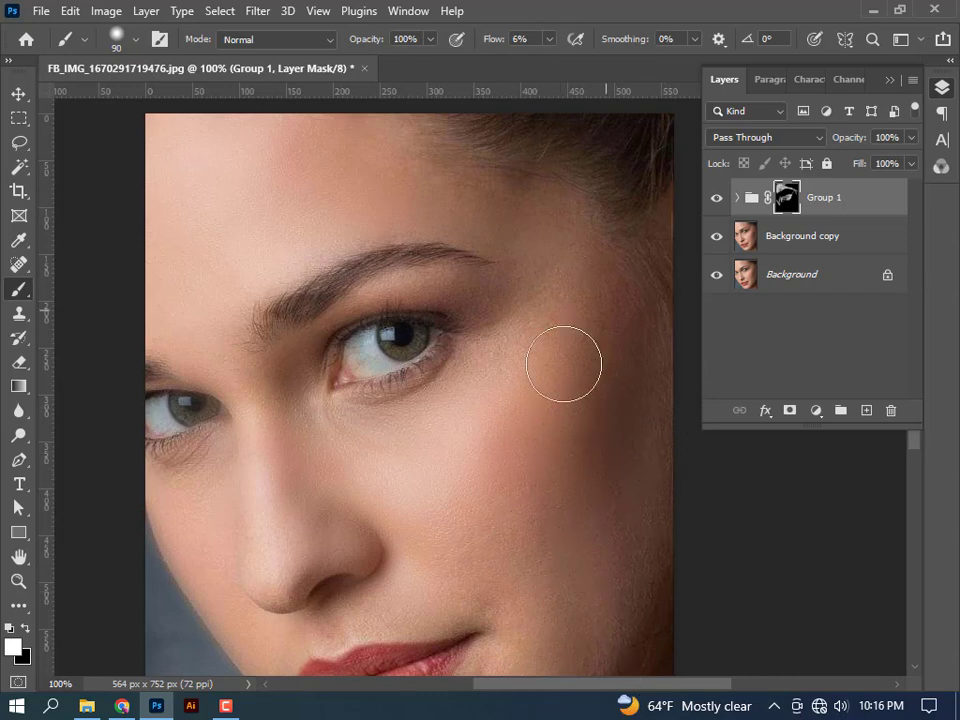
{"action": "mouse_move", "coordinate": [390, 332]}
{"action": "left_mouse_down"}
{"action": "mouse_move", "coordinate": [403, 321]}
{"action": "mouse_move", "coordinate": [328, 321]}
{"action": "left_mouse_up"}
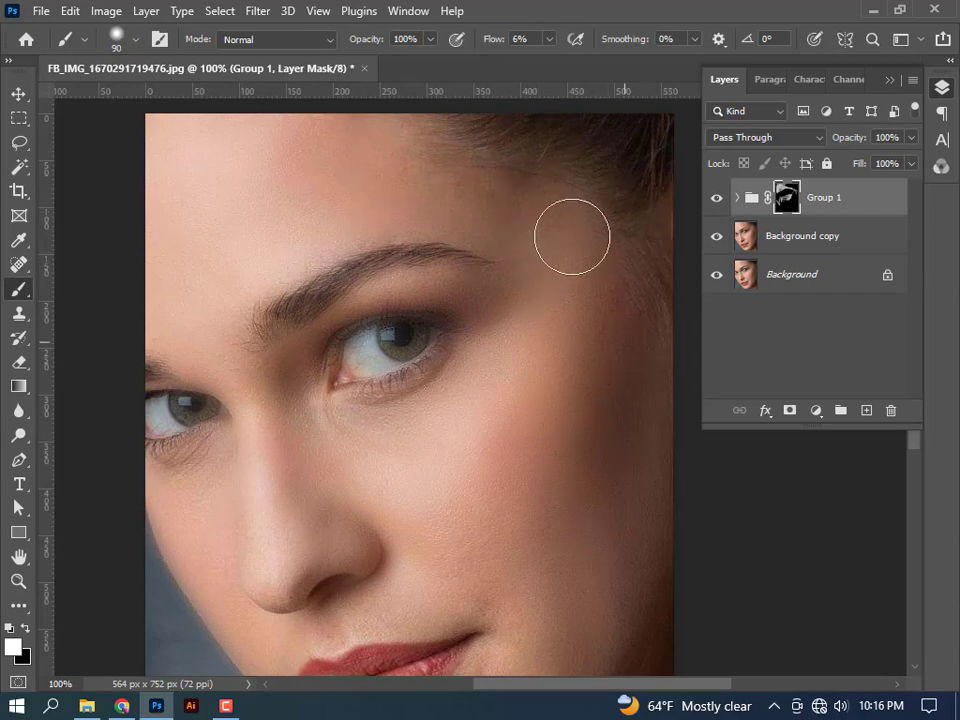
{"action": "scroll", "coordinate": [590, 367], "scroll_direction": "down", "scroll_amount": 3}
{"action": "scroll", "coordinate": [578, 370], "scroll_direction": "down", "scroll_amount": 3}
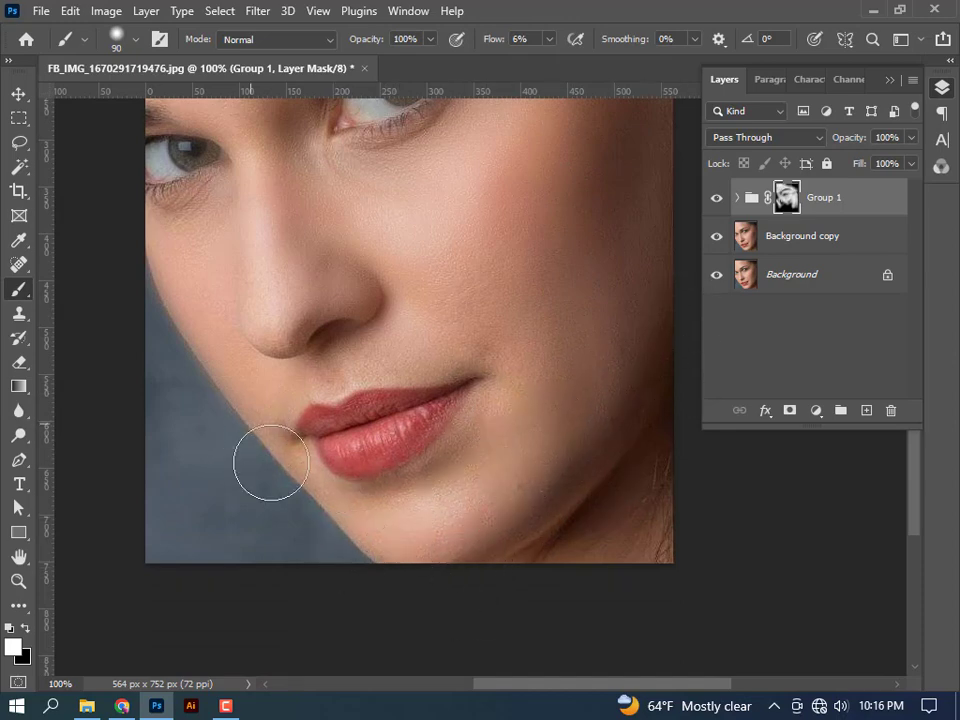
- Paint the mask around the lips, lower cheek and left eye, reducing brush size to 70
{"action": "left_click_drag", "start_coordinate": [375, 482], "coordinate": [302, 360]}
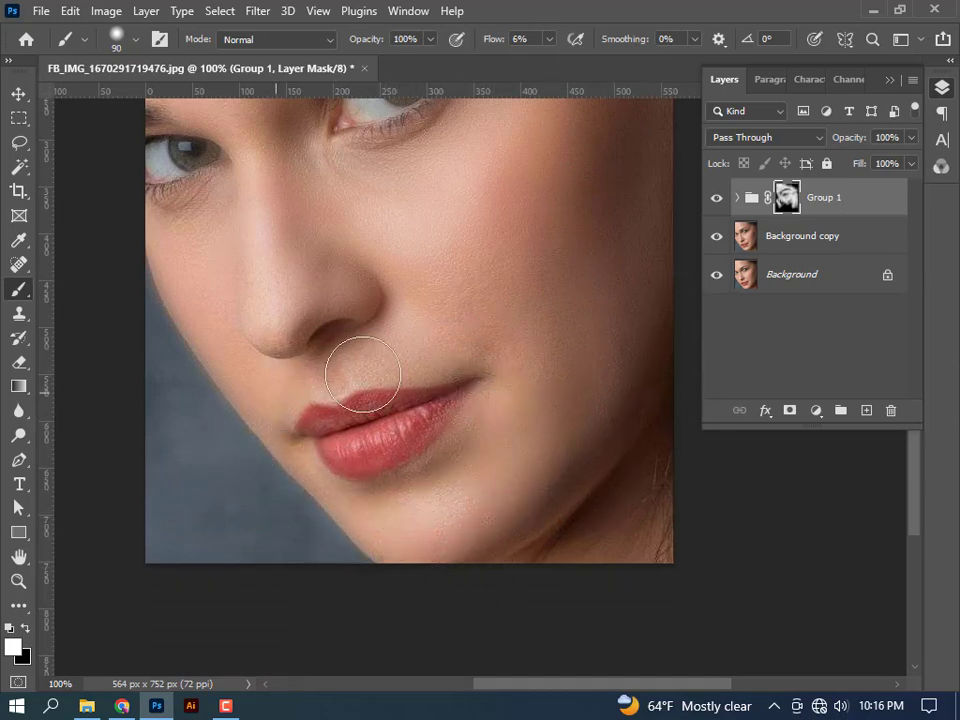
{"action": "left_click_drag", "start_coordinate": [368, 381], "coordinate": [242, 444]}
{"action": "left_click_drag", "start_coordinate": [434, 430], "coordinate": [514, 450]}
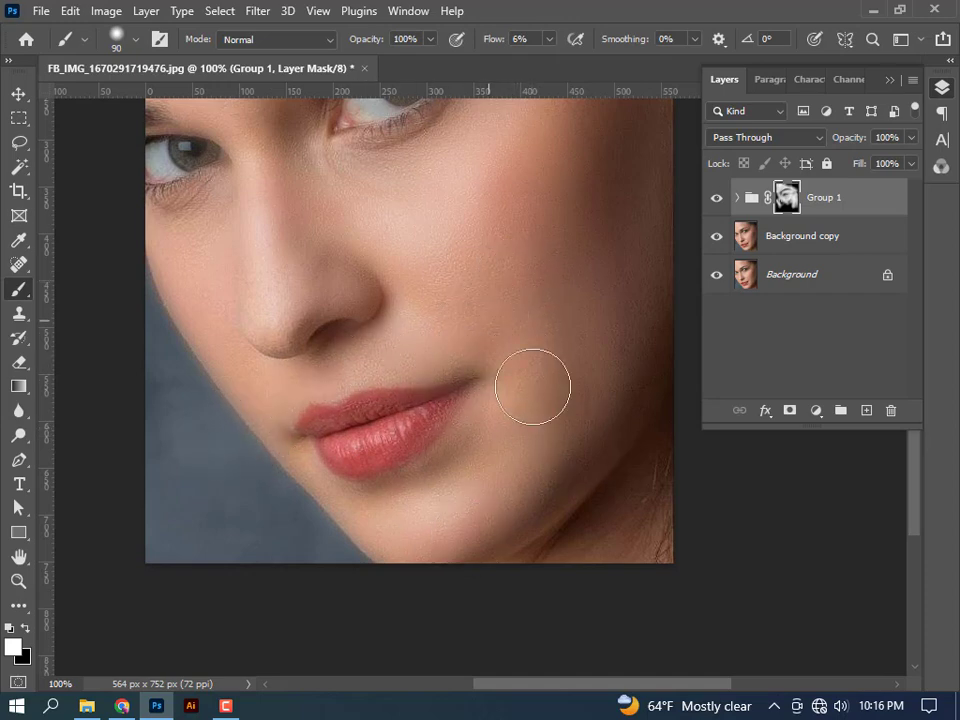
{"action": "scroll", "coordinate": [560, 395], "scroll_direction": "up", "scroll_amount": 1}
{"action": "scroll", "coordinate": [581, 430], "scroll_direction": "up", "scroll_amount": 4}
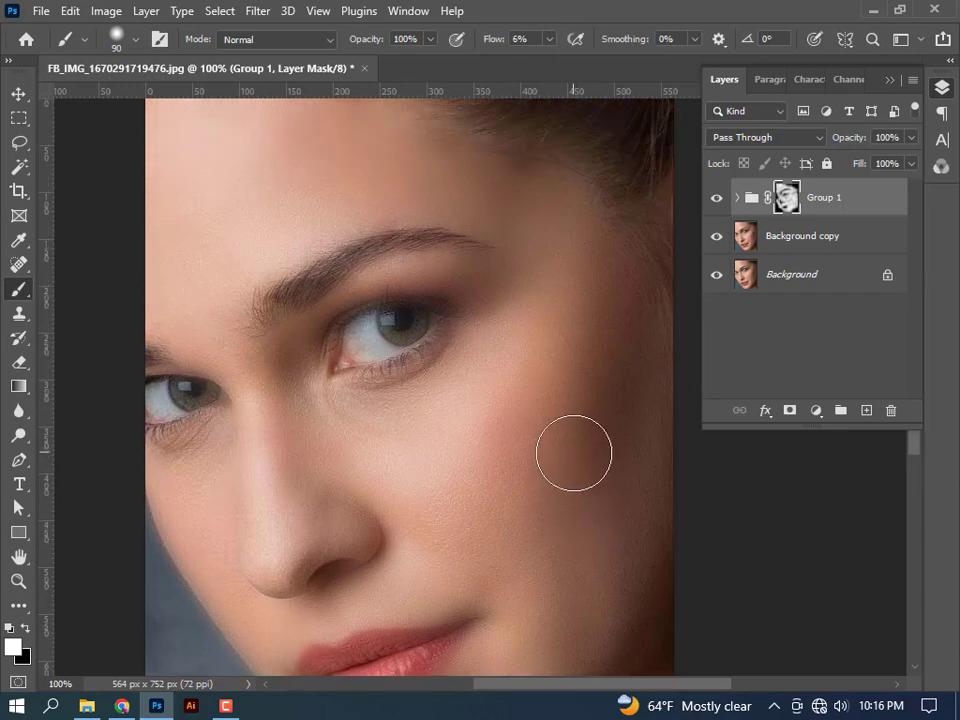
{"action": "scroll", "coordinate": [574, 454], "scroll_direction": "up", "scroll_amount": 1}
{"action": "scroll", "coordinate": [566, 470], "scroll_direction": "down", "scroll_amount": 1}
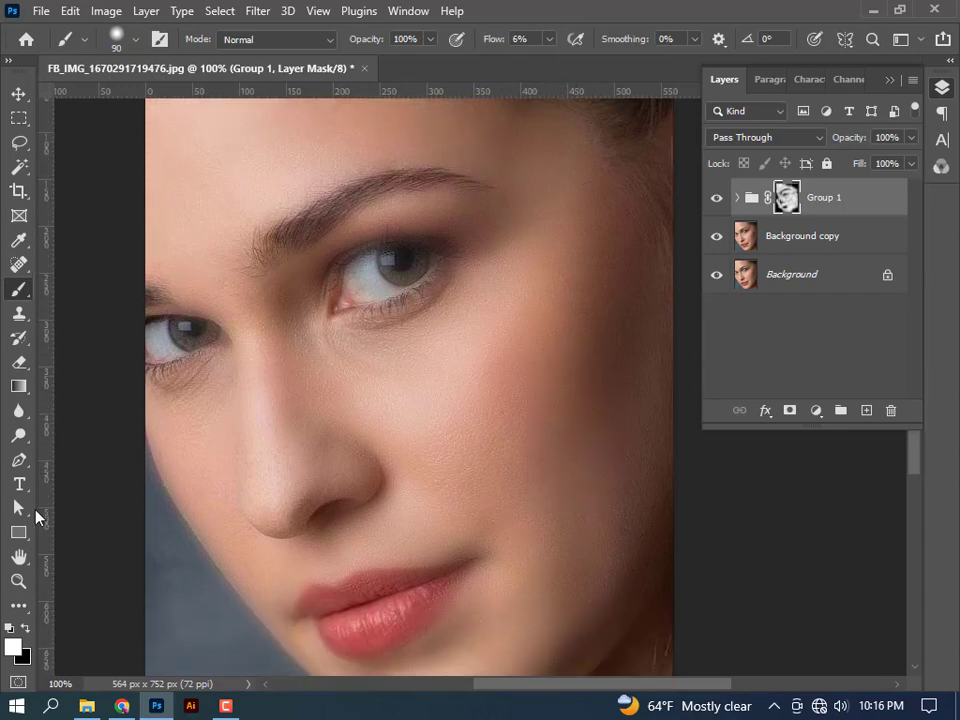
{"action": "mouse_move", "coordinate": [310, 343]}
{"action": "left_mouse_down"}
{"action": "mouse_move", "coordinate": [428, 278]}
{"action": "mouse_move", "coordinate": [351, 287]}
{"action": "mouse_move", "coordinate": [389, 290]}
{"action": "mouse_move", "coordinate": [336, 313]}
{"action": "mouse_move", "coordinate": [422, 277]}
{"action": "mouse_move", "coordinate": [326, 208]}
{"action": "mouse_move", "coordinate": [399, 178]}
{"action": "mouse_move", "coordinate": [313, 238]}
{"action": "mouse_move", "coordinate": [456, 183]}
{"action": "left_mouse_up"}
{"action": "key", "text": "bracketleft"}
{"action": "key", "text": "bracketleft"}
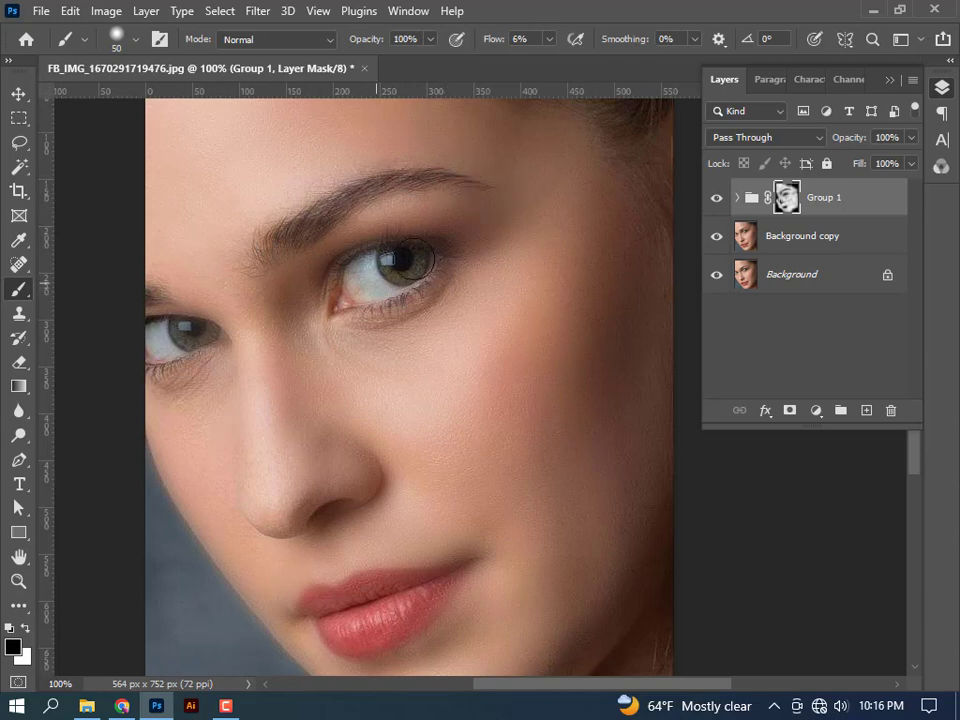
- Paint black on Group 1's mask over the left eye, nose tip and lower lip, then paint white over the cheek
{"action": "mouse_move", "coordinate": [184, 328]}
{"action": "left_mouse_down"}
{"action": "mouse_move", "coordinate": [231, 319]}
{"action": "mouse_move", "coordinate": [172, 345]}
{"action": "left_mouse_up"}
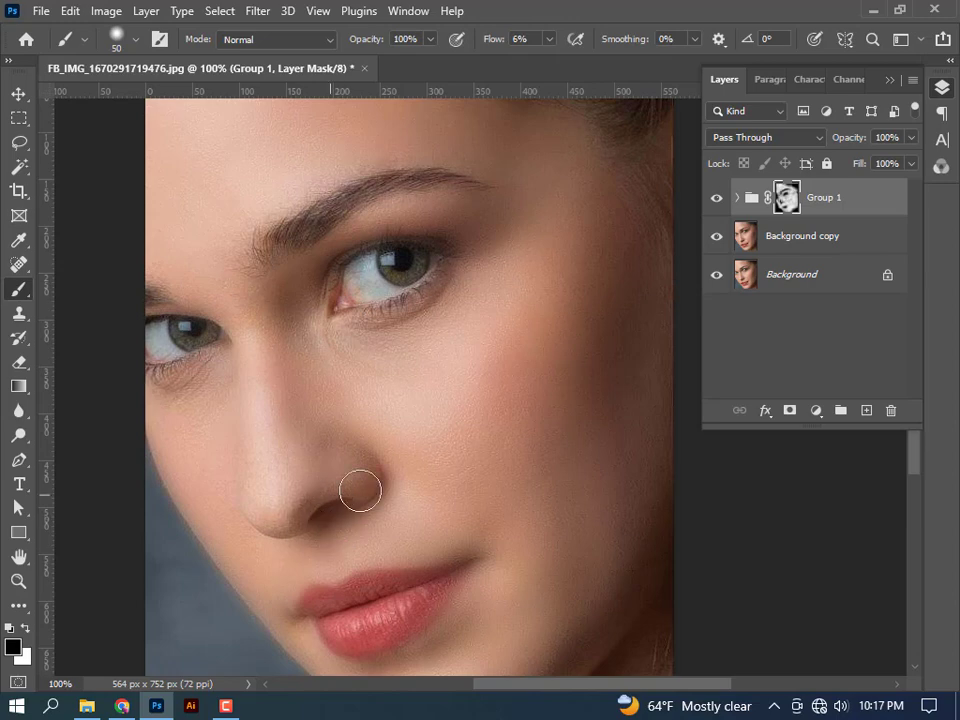
{"action": "left_click_drag", "start_coordinate": [344, 508], "coordinate": [270, 530]}
{"action": "mouse_move", "coordinate": [361, 614]}
{"action": "left_mouse_down"}
{"action": "mouse_move", "coordinate": [377, 621]}
{"action": "mouse_move", "coordinate": [317, 628]}
{"action": "left_mouse_up"}
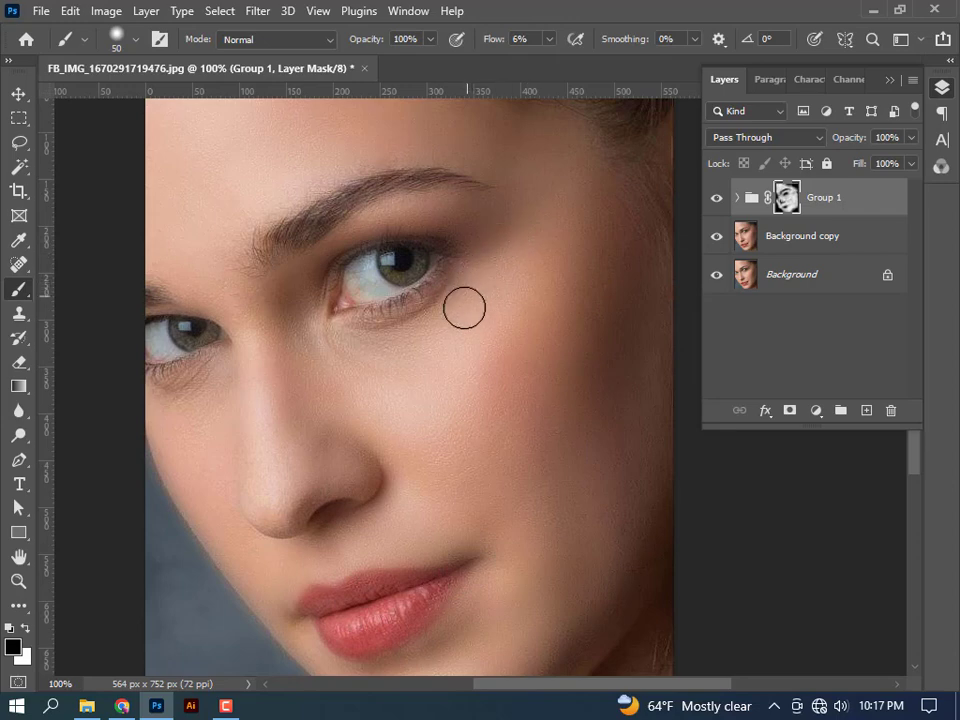
{"action": "key", "text": "x"}
{"action": "mouse_move", "coordinate": [499, 291]}
{"action": "left_mouse_down"}
{"action": "mouse_move", "coordinate": [358, 375]}
{"action": "mouse_move", "coordinate": [577, 302]}
{"action": "mouse_move", "coordinate": [597, 405]}
{"action": "left_mouse_up"}
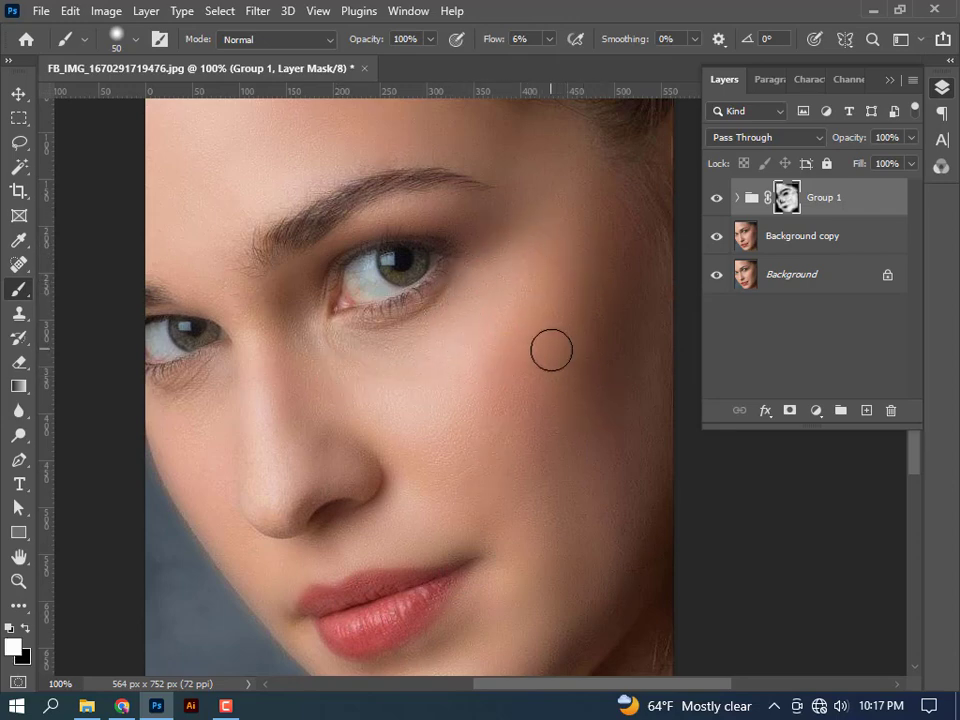
- Toggle Group 1's visibility off and on repeatedly to compare the before and after
{"action": "left_click", "coordinate": [717, 199]}
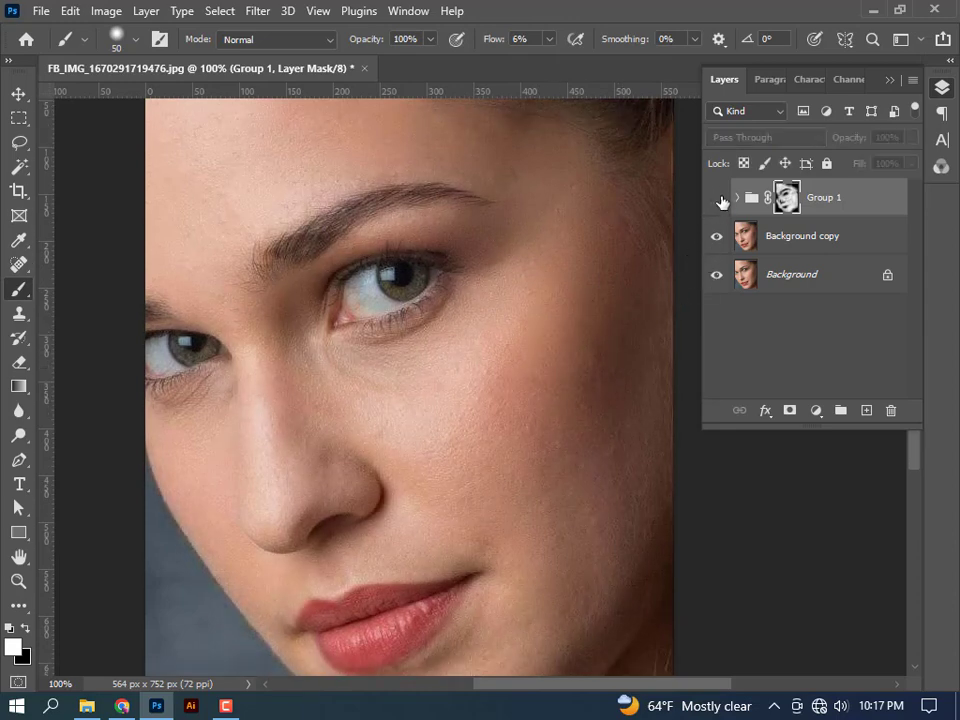
{"action": "left_click", "coordinate": [717, 199]}
{"action": "left_click", "coordinate": [717, 199]}
{"action": "left_click", "coordinate": [717, 199]}
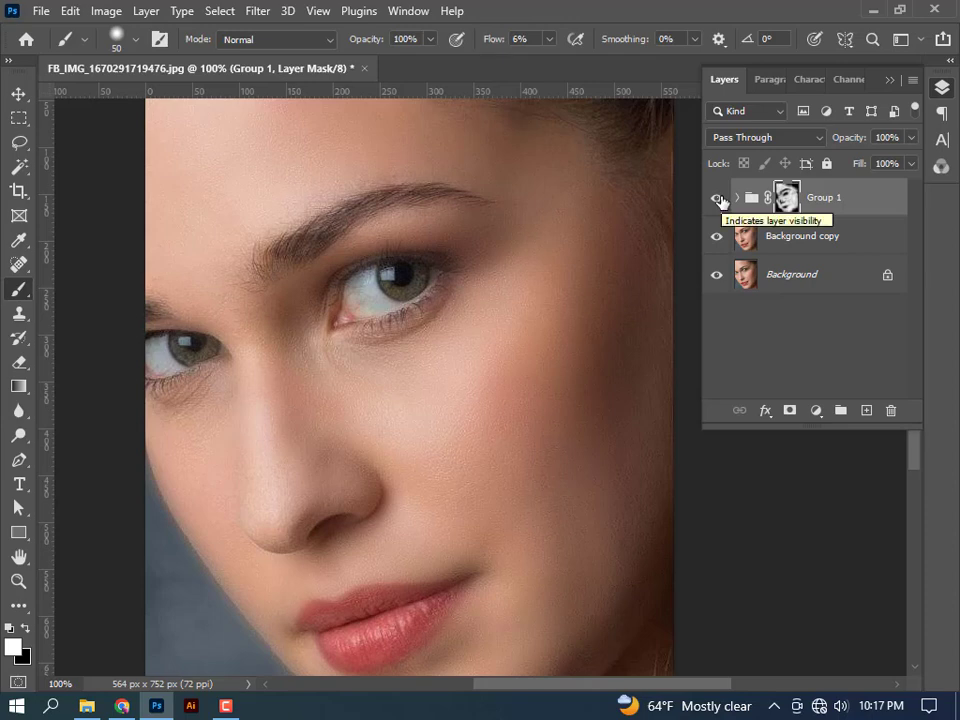
{"action": "left_click", "coordinate": [717, 199]}
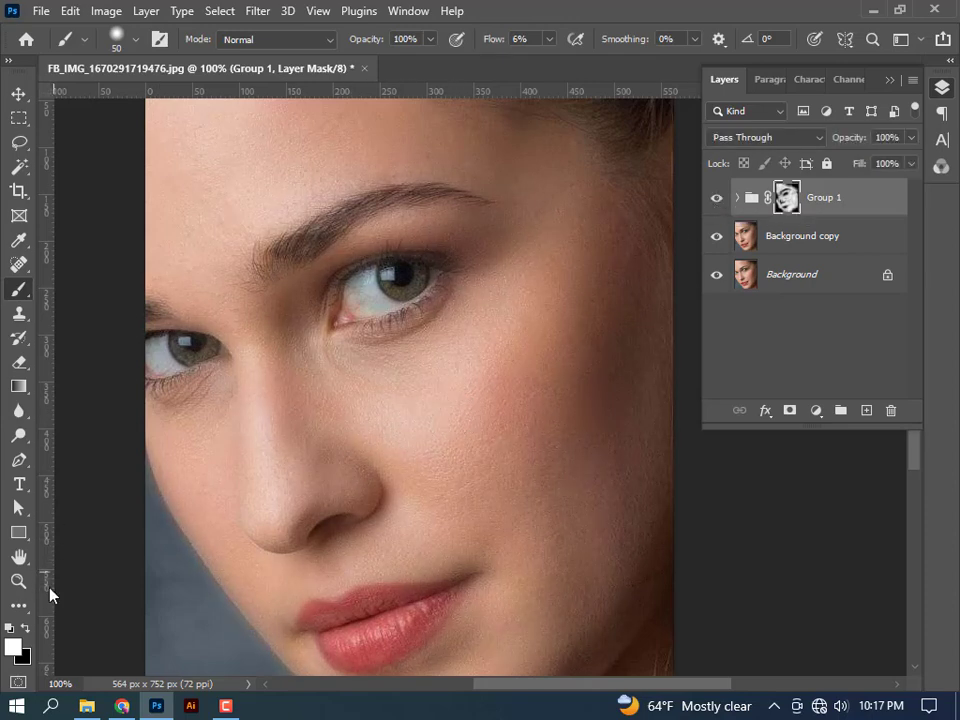
- Swap the paint colour to black, then toggle Group 1 so it ends hidden, showing the original skin
{"action": "left_click", "coordinate": [27, 630]}
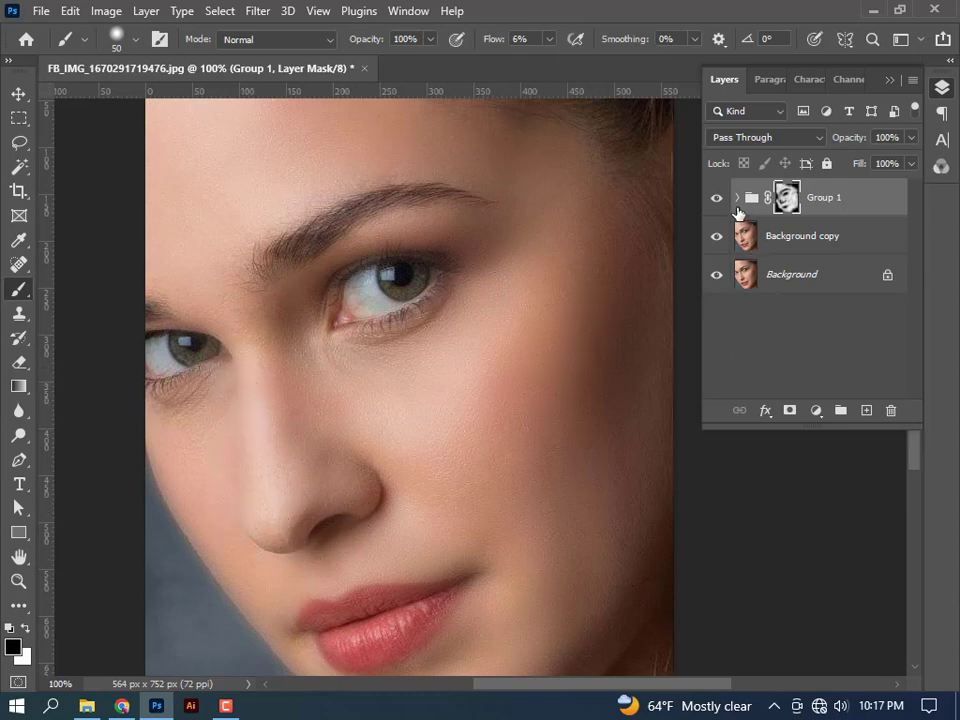
{"action": "left_click", "coordinate": [717, 200]}
{"action": "left_click", "coordinate": [717, 200]}
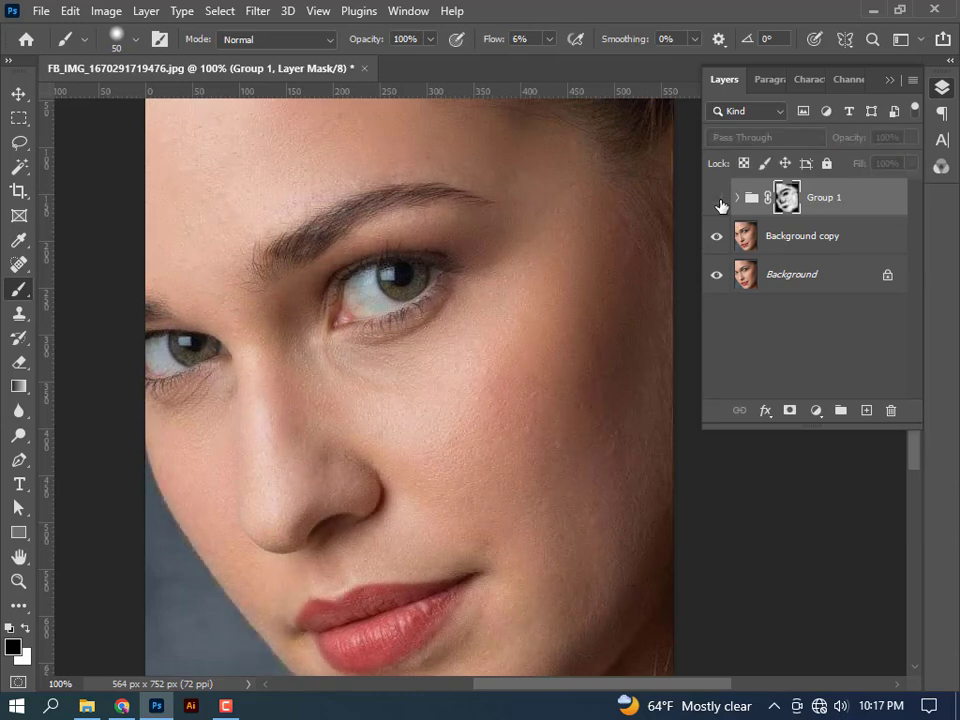